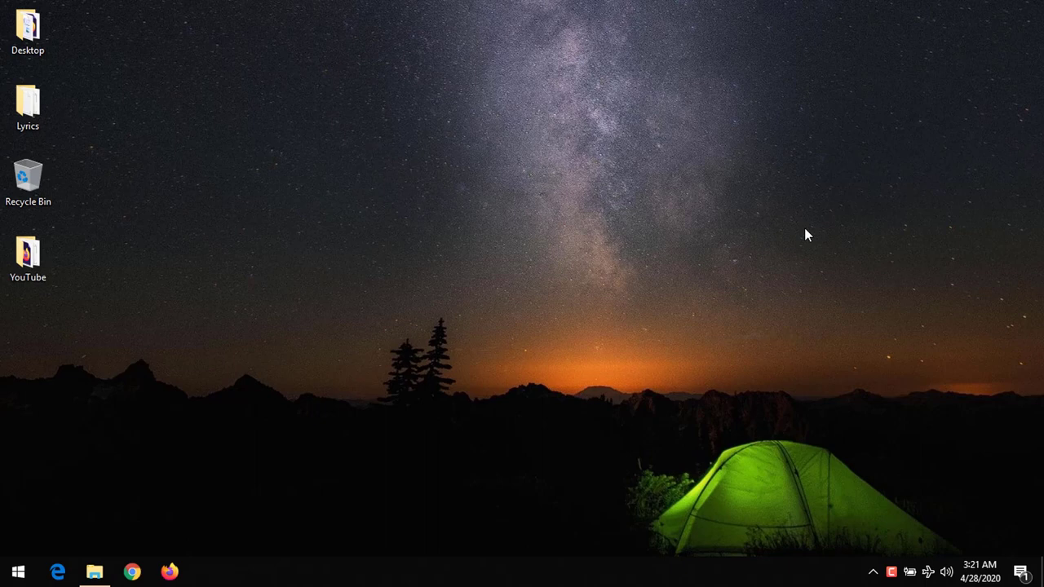
- Open a File Explorer window on This PC, listing the drives including USB Drive (G:)
key("super+e")
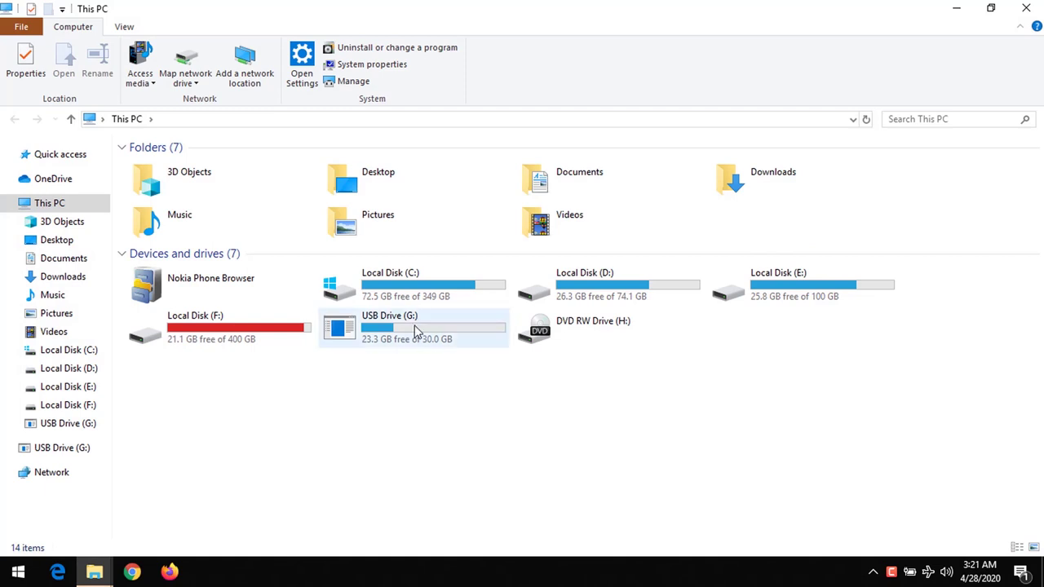
- Open USB Drive (G:) to see its single visible file, bootmgr
left_click(409, 341)
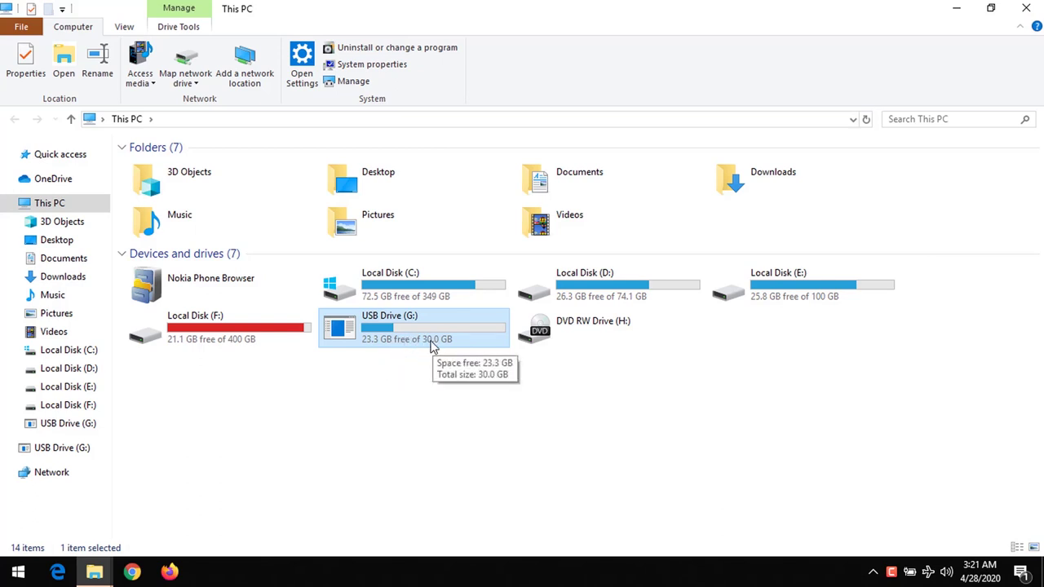
mouse_move(393, 346)
double_click(416, 327)
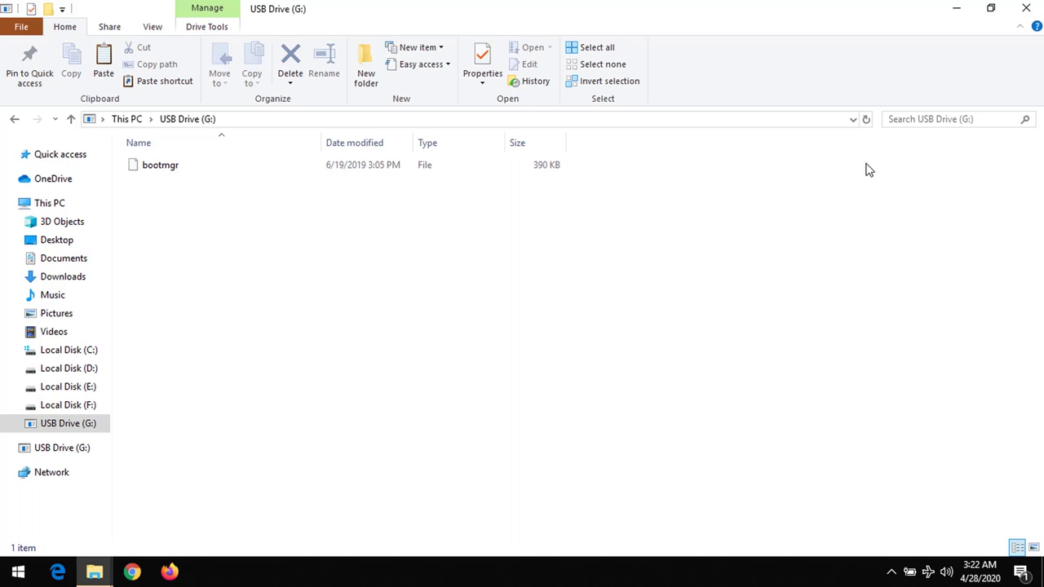
left_click(900, 118)
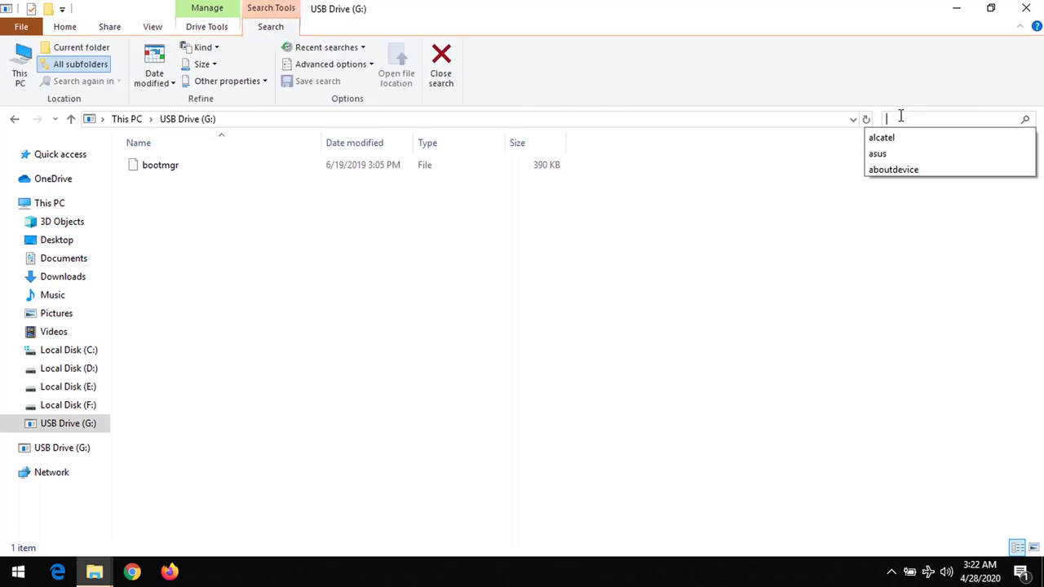
type(".")
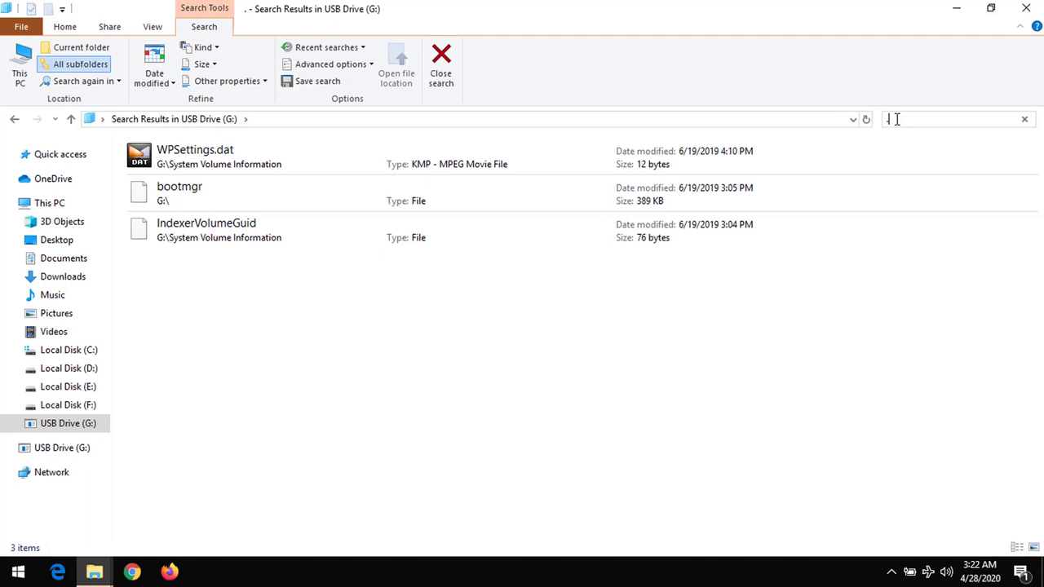
key("BackSpace")
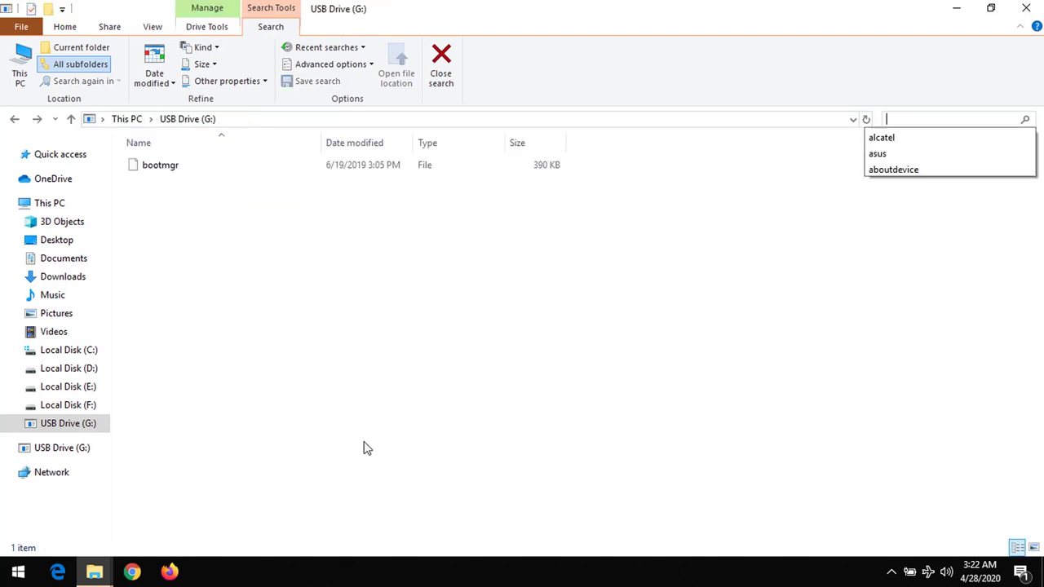
left_click(301, 345)
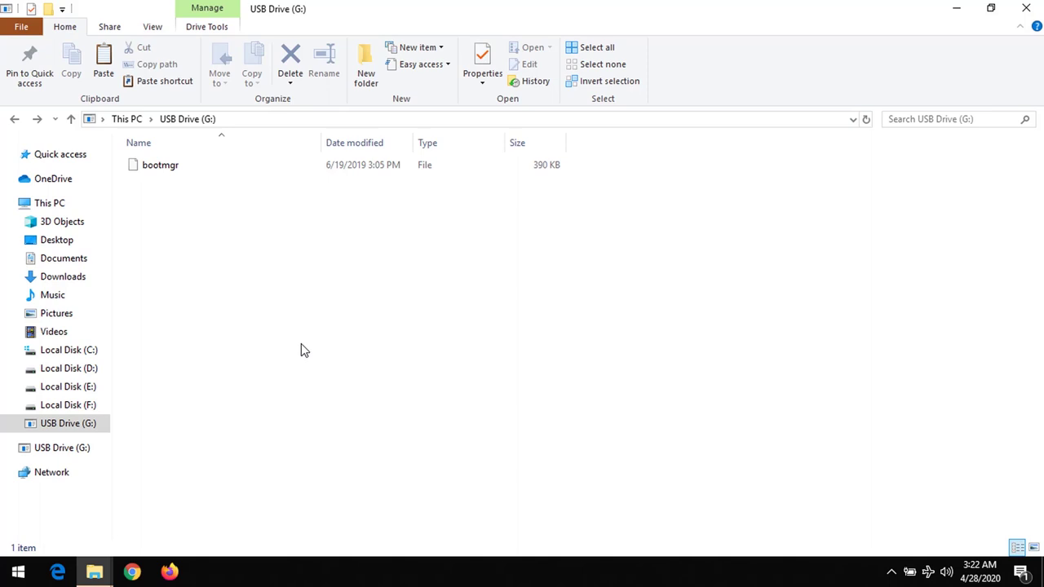
- Set Folder Options to show hidden files, folders and drives and stop hiding protected OS files
left_click(59, 205)
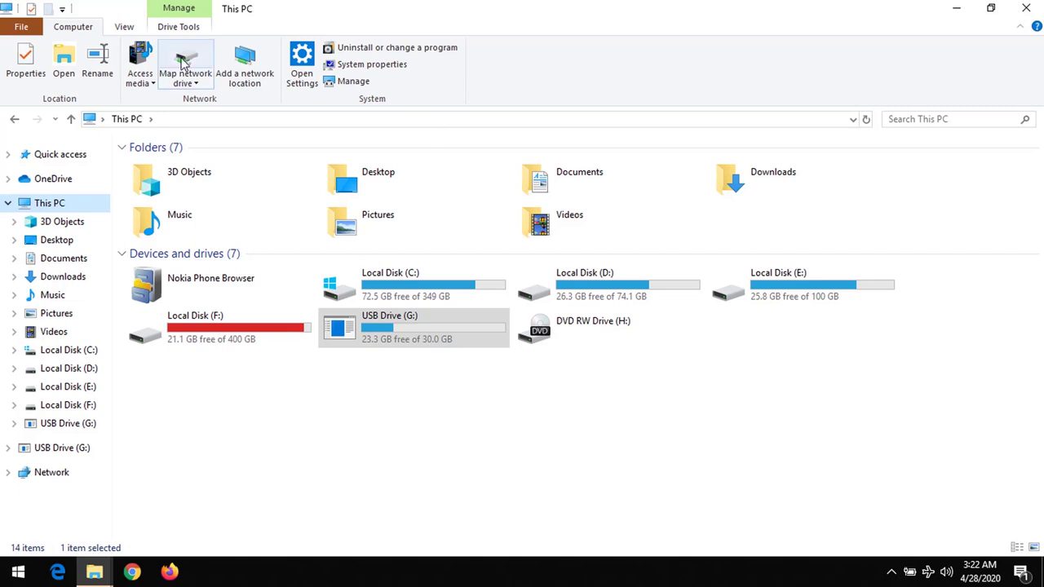
left_click(124, 29)
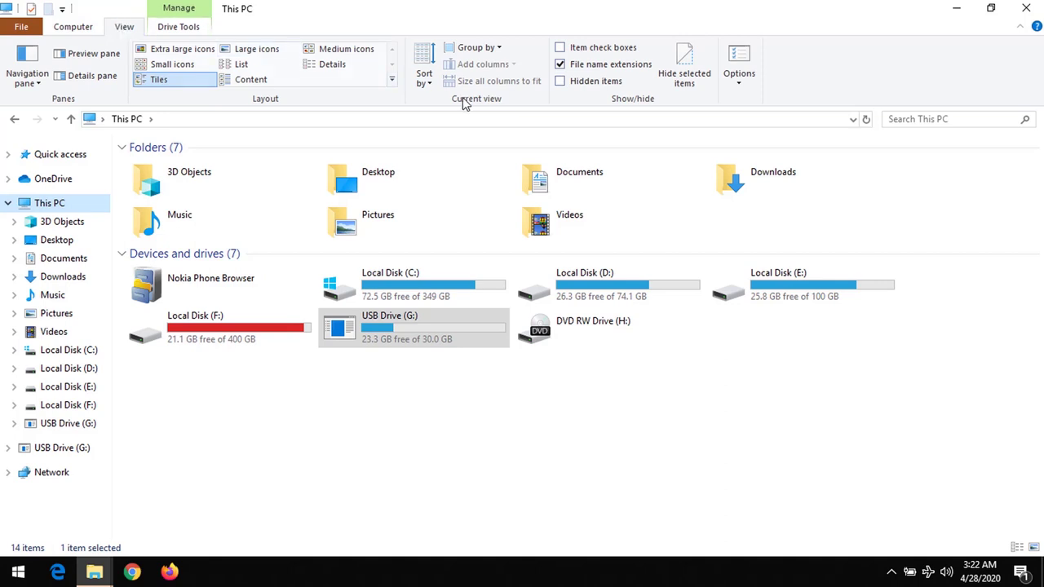
left_click(741, 59)
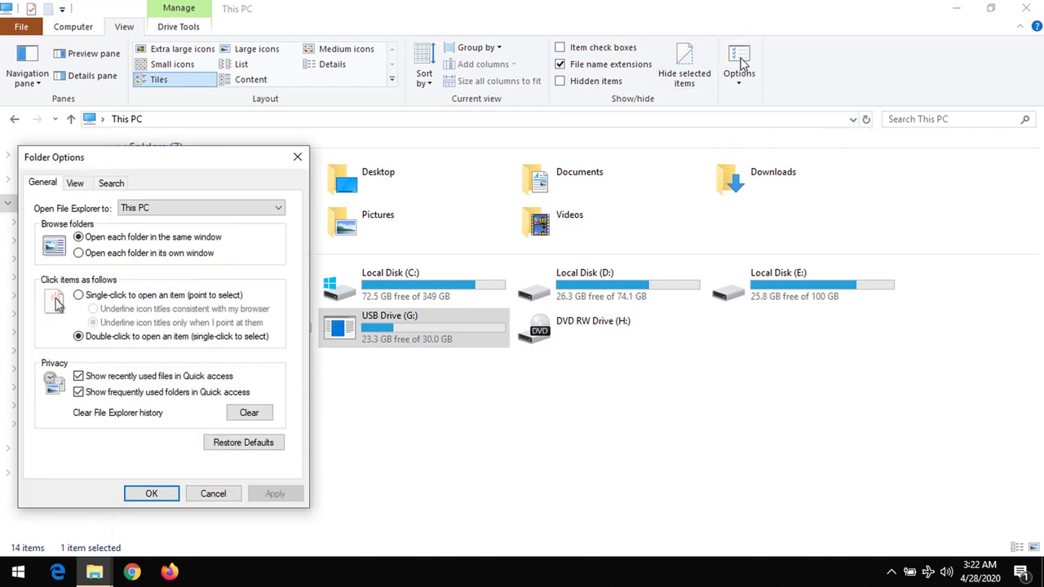
left_click_drag(145, 159, 520, 109)
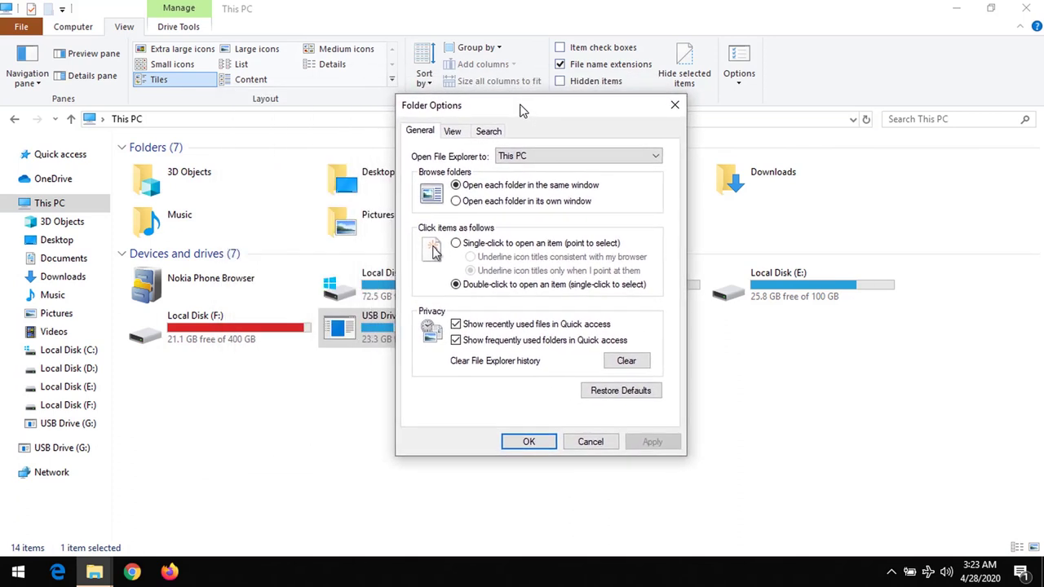
left_click(453, 133)
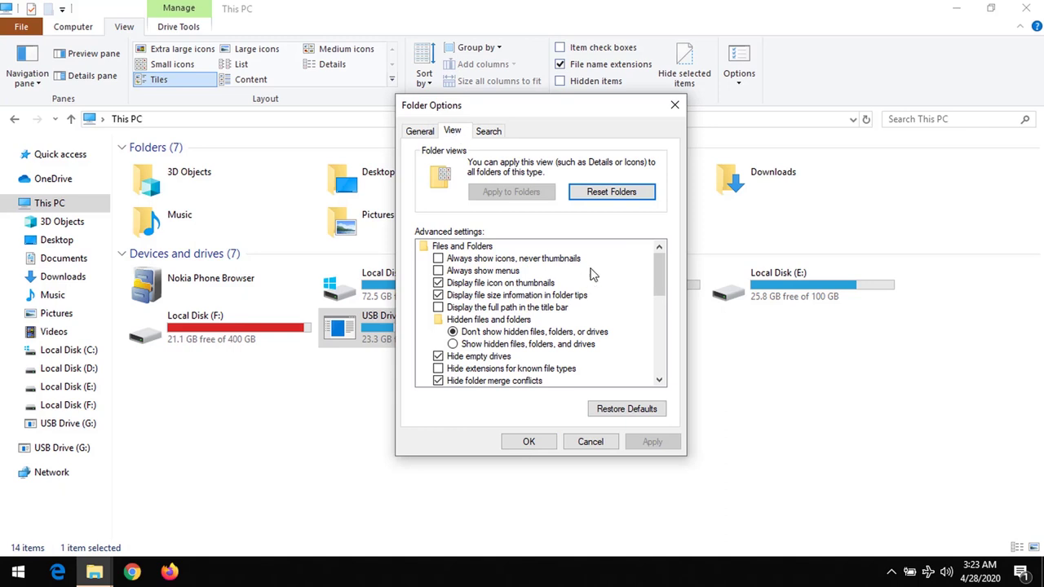
left_click_drag(660, 278, 659, 287)
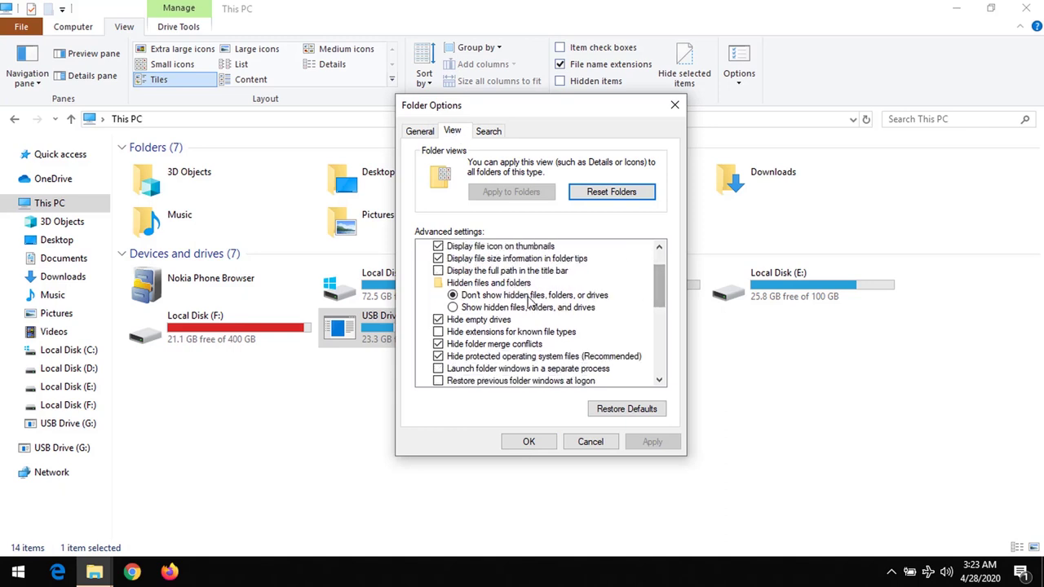
left_click(452, 308)
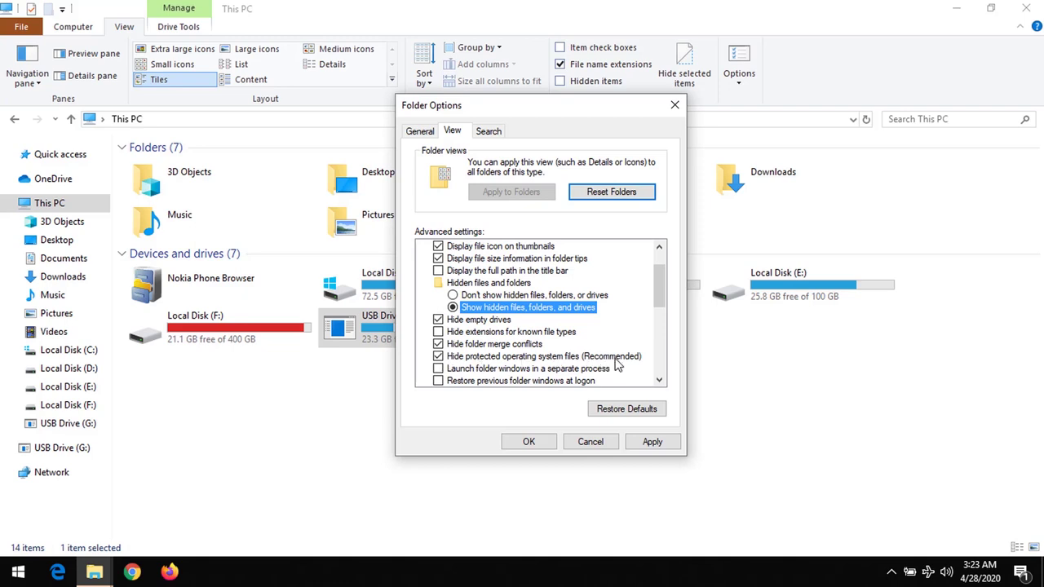
left_click(438, 356)
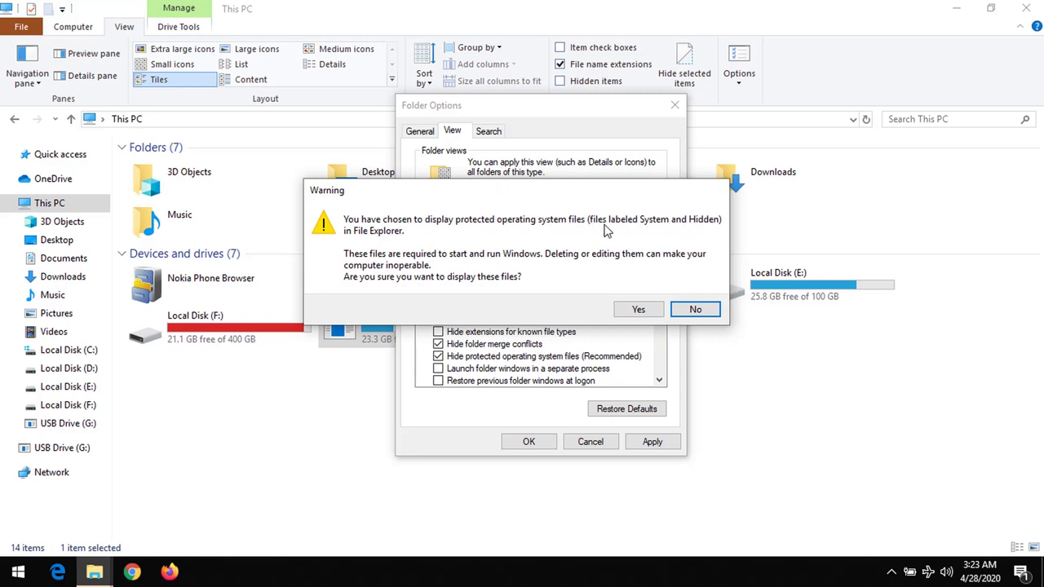
left_click(637, 310)
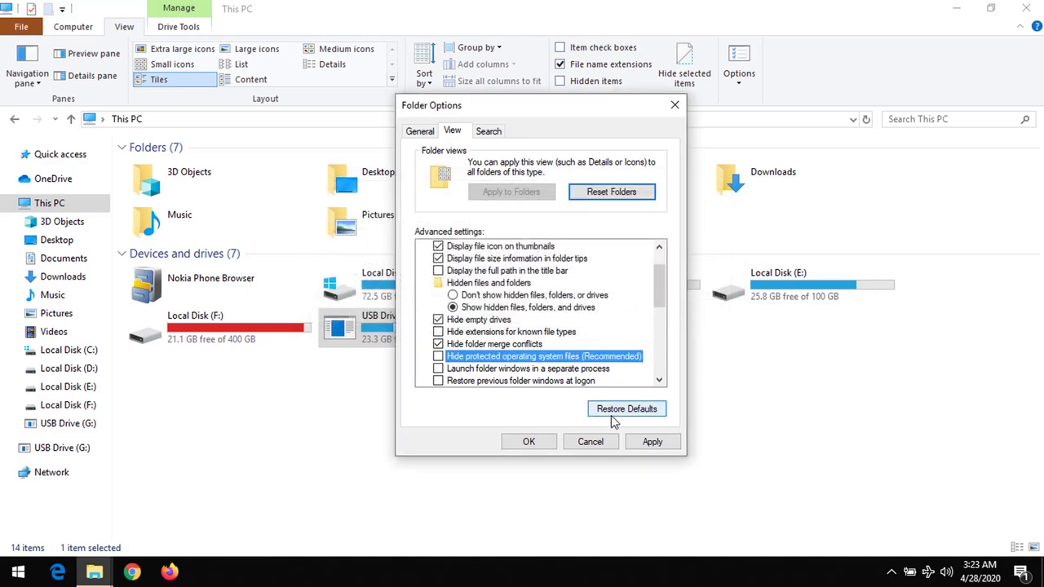
left_click(652, 443)
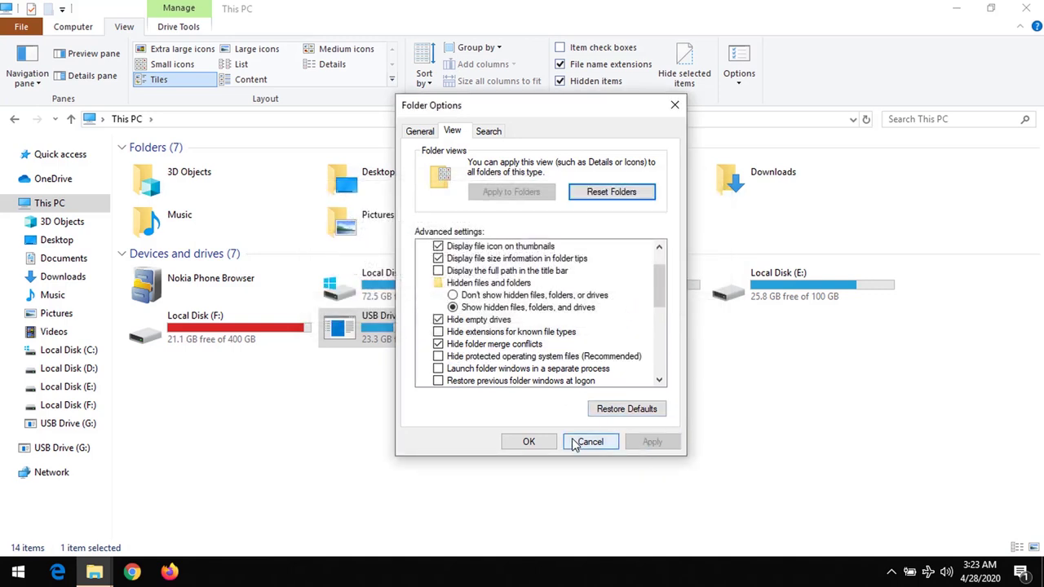
left_click(532, 441)
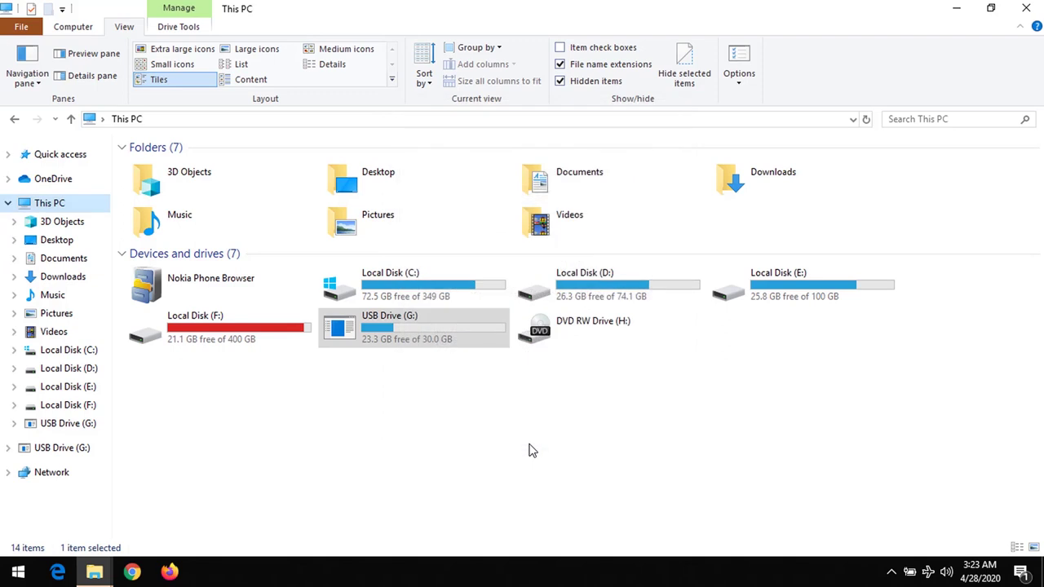
- Open USB Drive (G:) with all 24 items listed and select every item
double_click(409, 328)
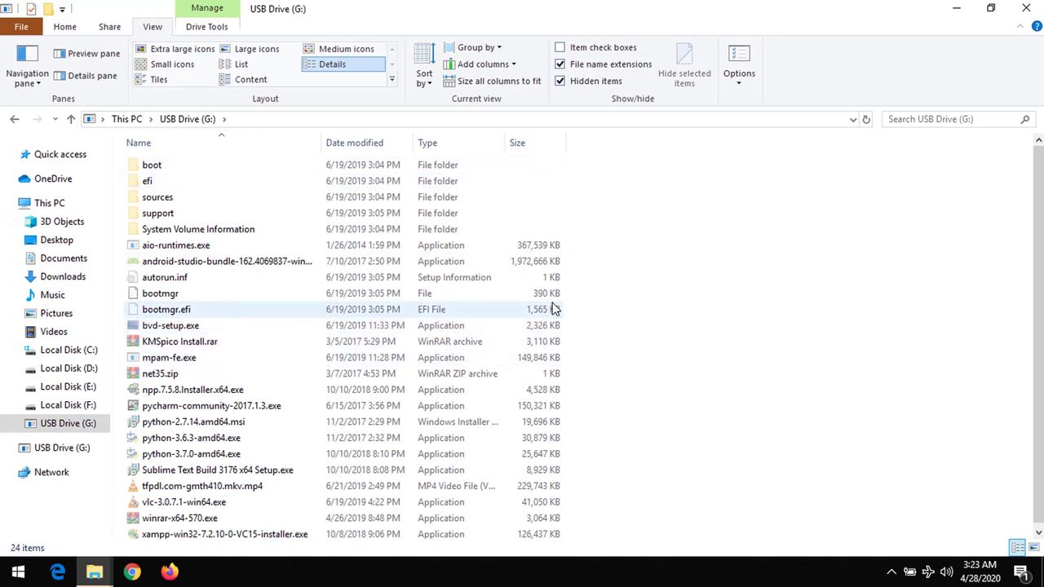
left_click(341, 247)
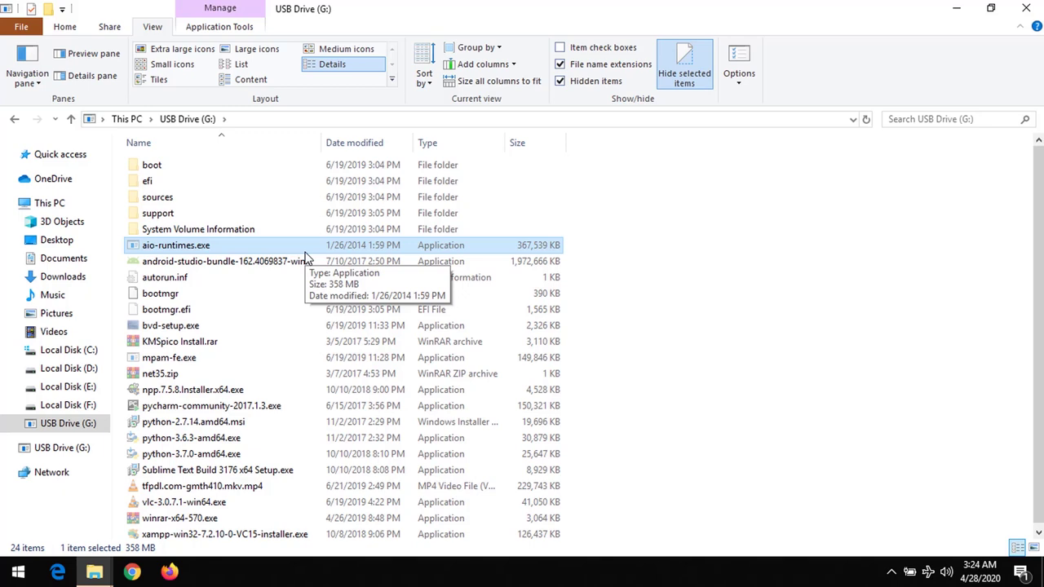
key("ctrl+a")
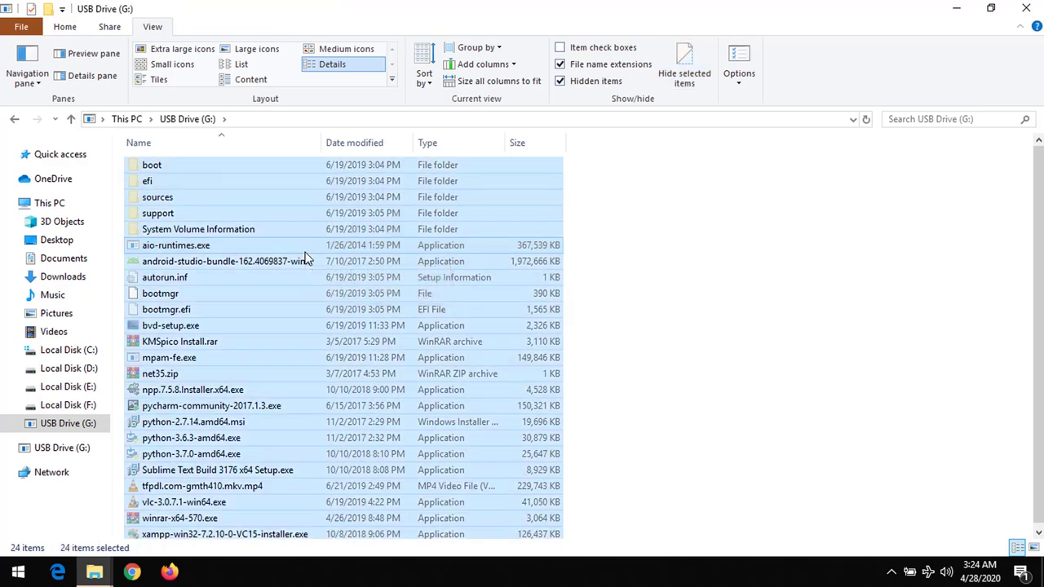
- Uncheck Read-only for all selected items and apply it to all subfolders and files
right_click(306, 258)
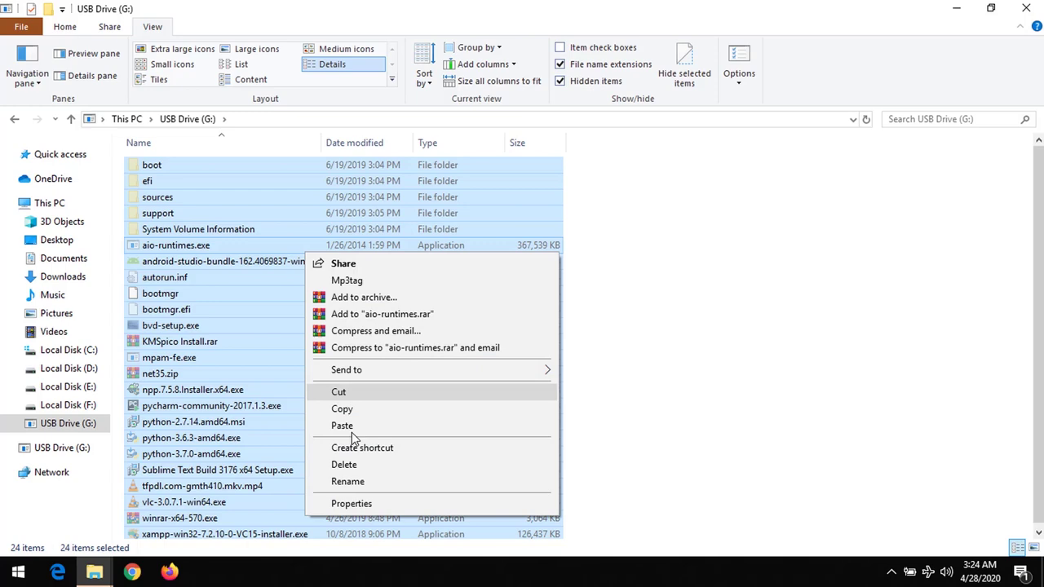
left_click(346, 504)
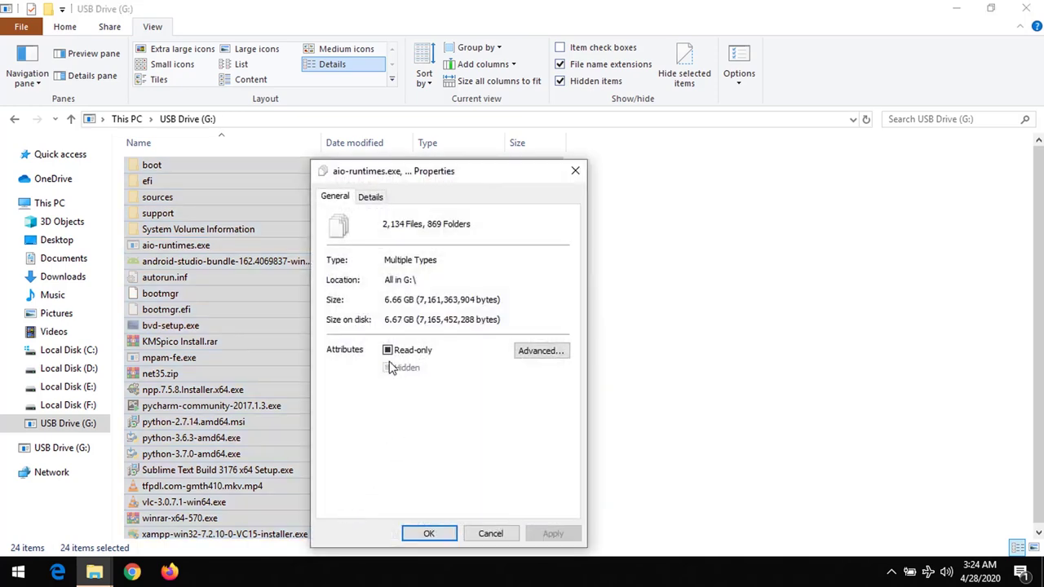
left_click(388, 350)
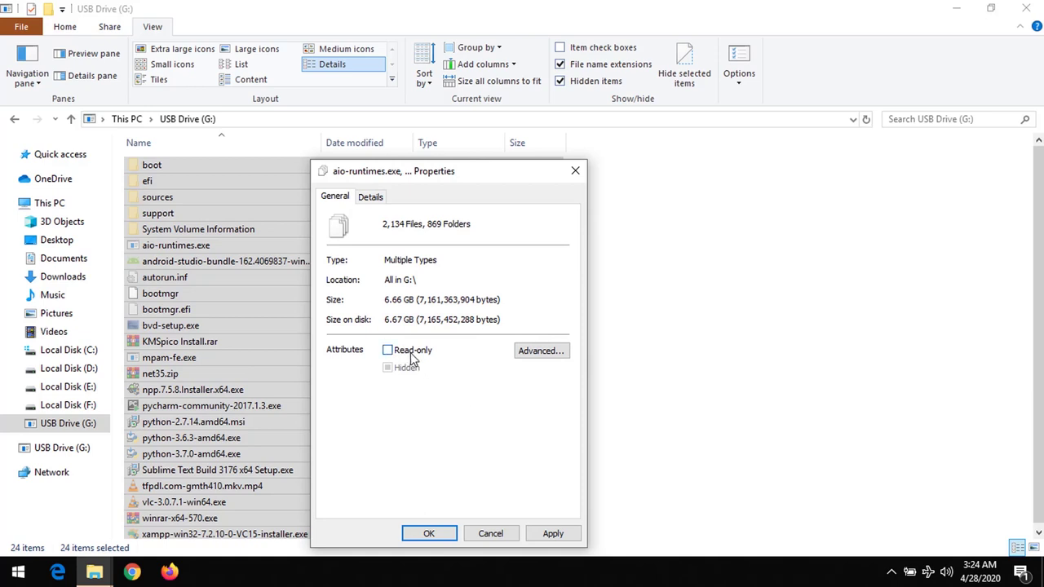
left_click(551, 534)
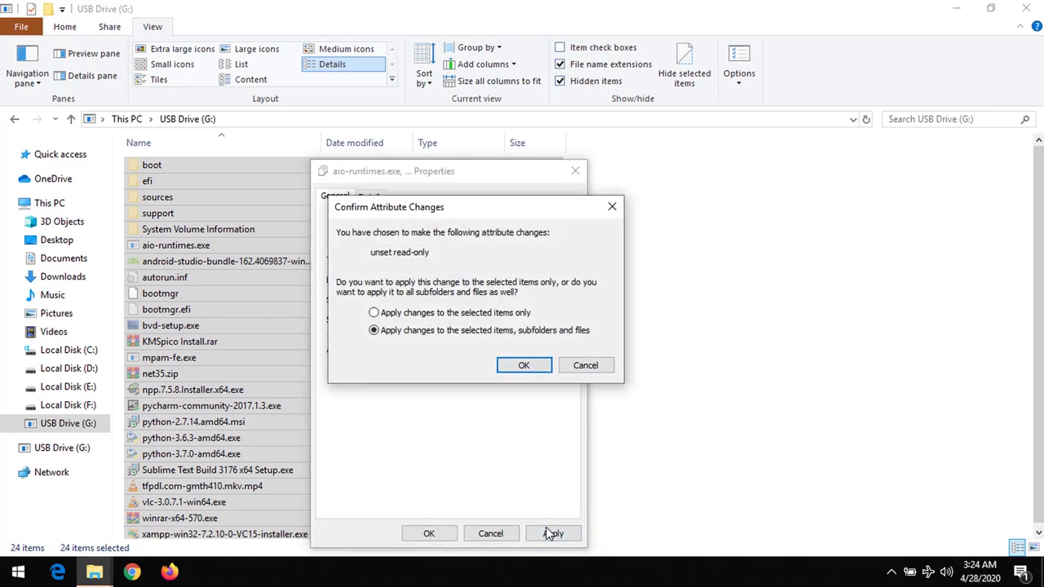
left_click(526, 366)
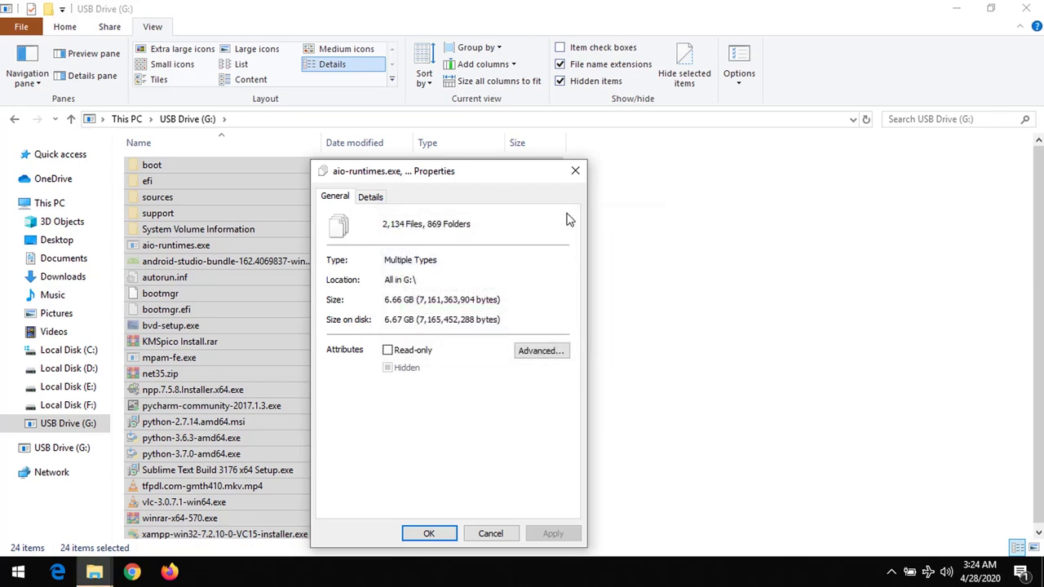
- Uncheck Hidden in KMSpico Install.rar's Properties and apply the change
left_click(574, 170)
left_click(248, 292)
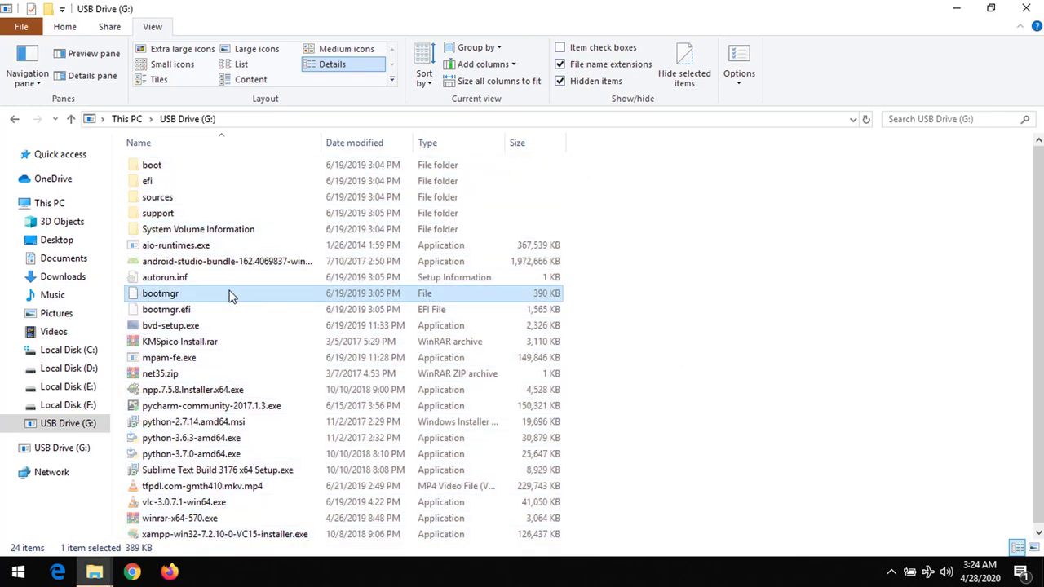
left_click(163, 341)
right_click(159, 342)
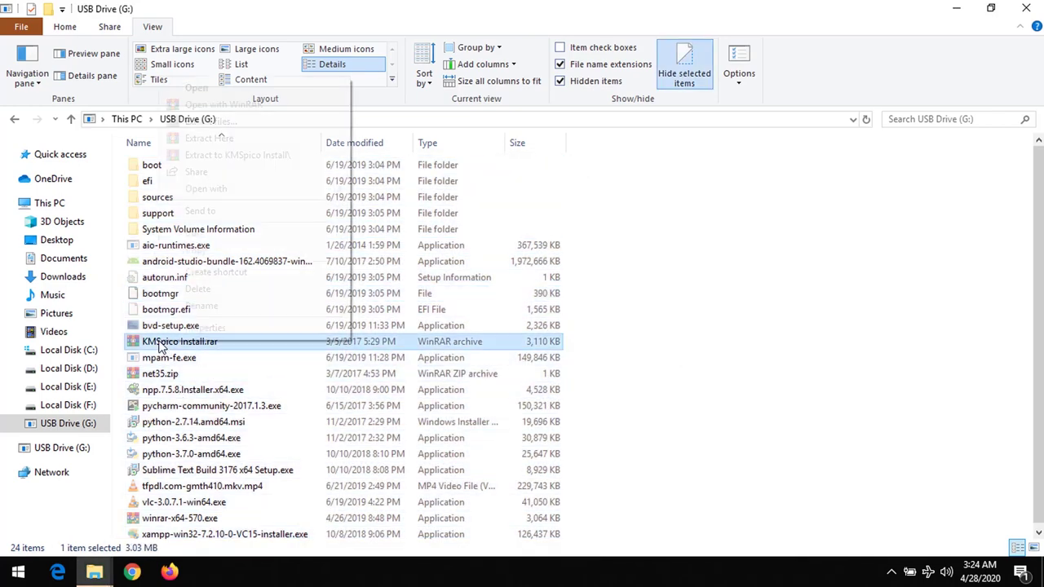
left_click(204, 327)
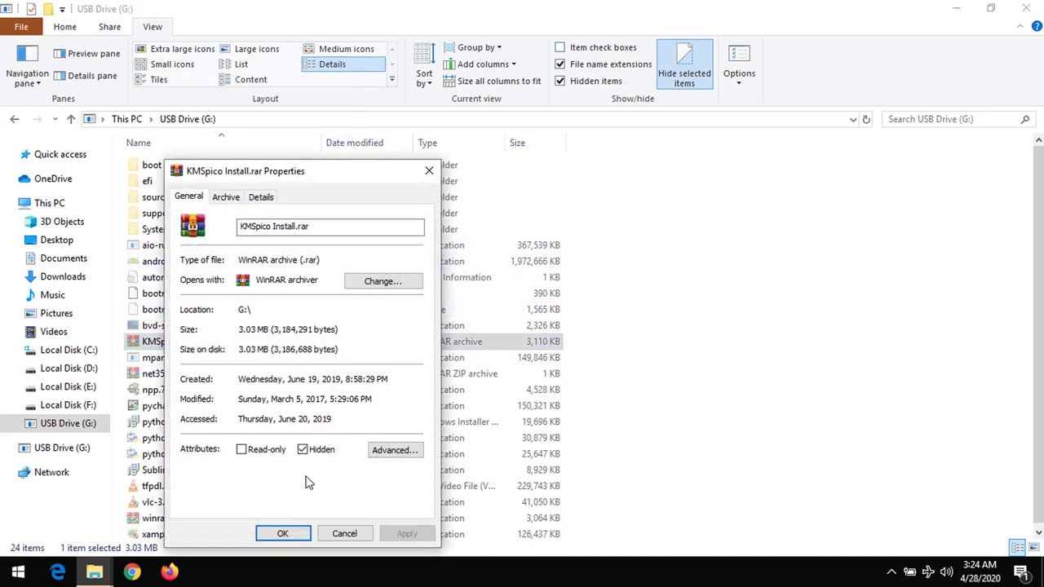
left_click(303, 450)
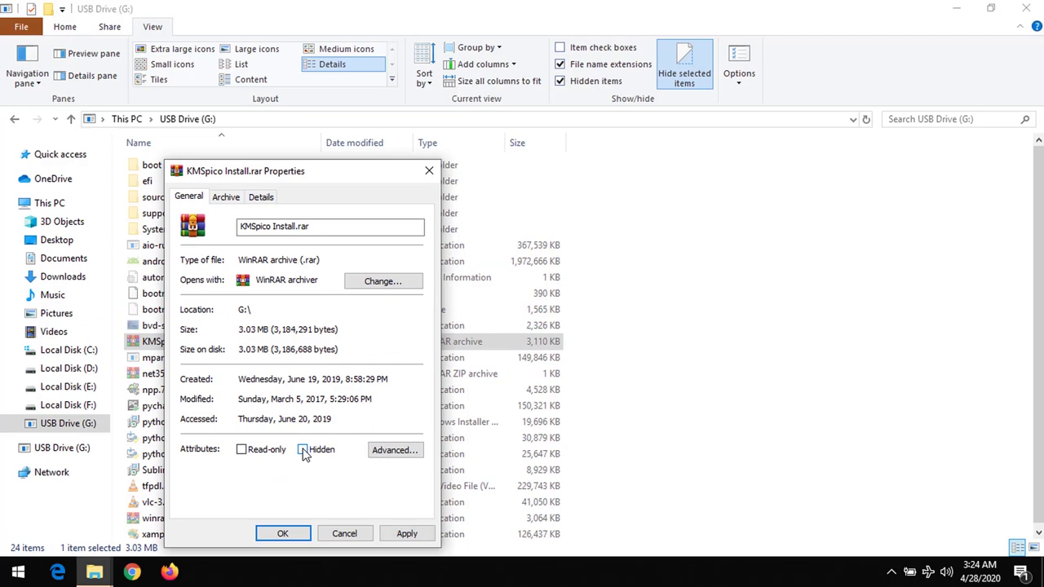
left_click(408, 533)
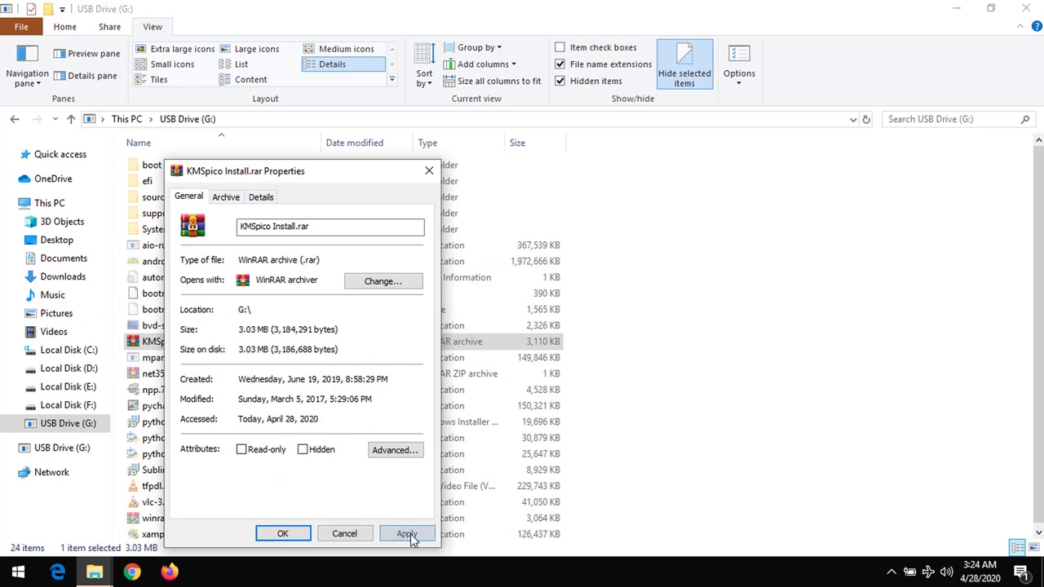
left_click(429, 171)
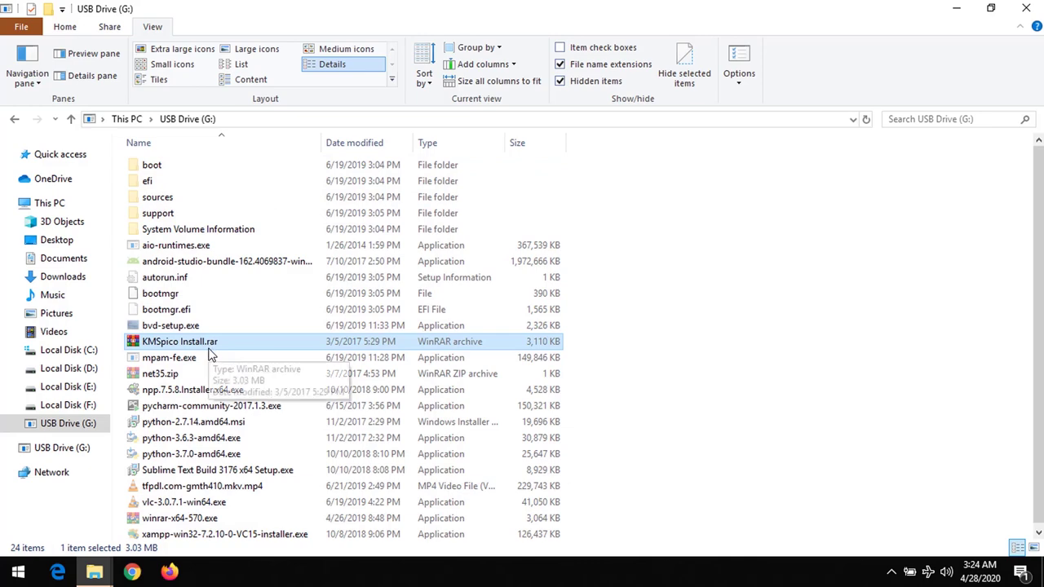
- Select all items on the drive and review their combined properties
key("ctrl+a")
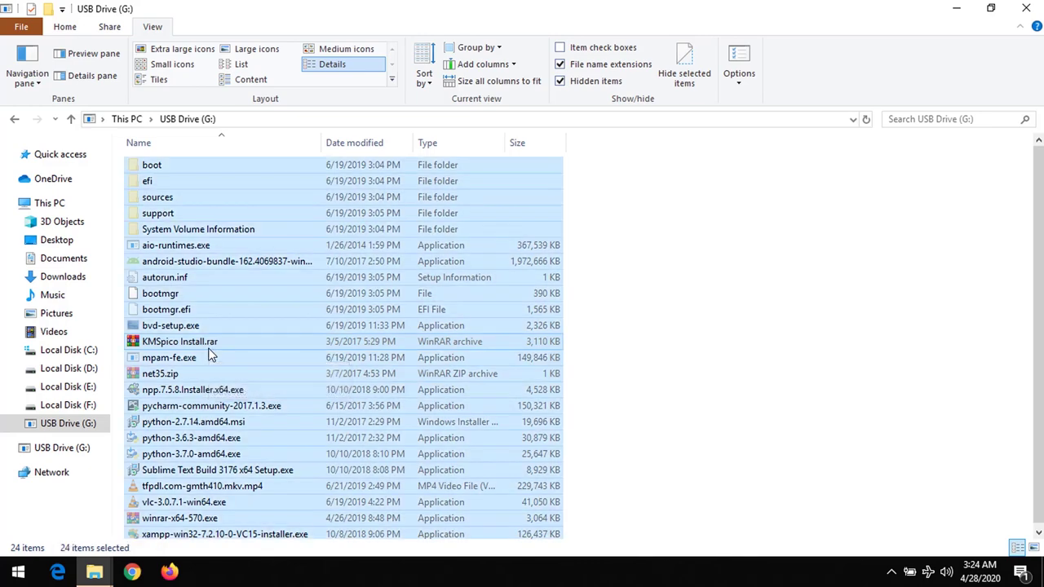
key("shift+F10")
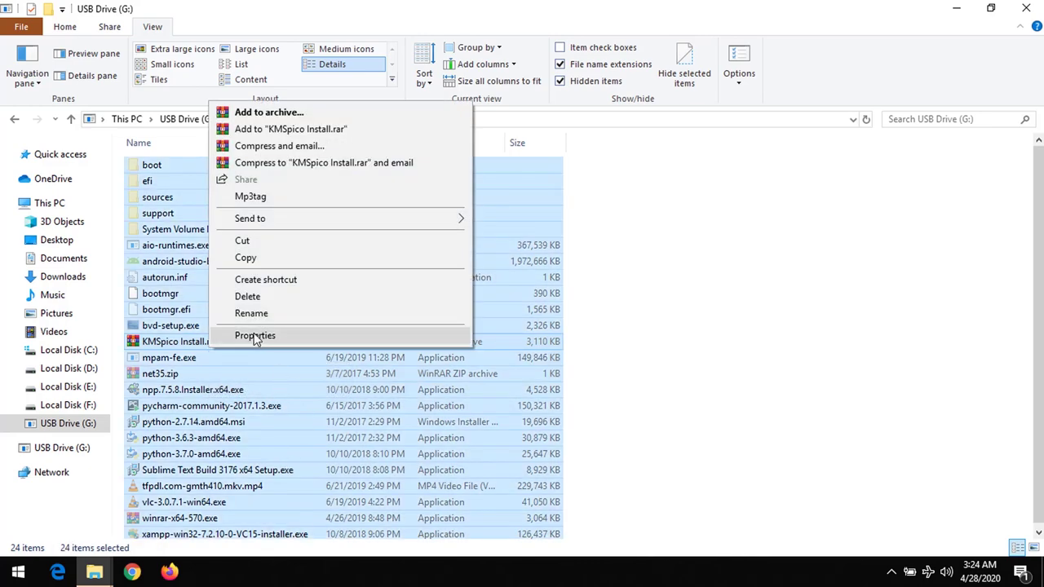
left_click(256, 337)
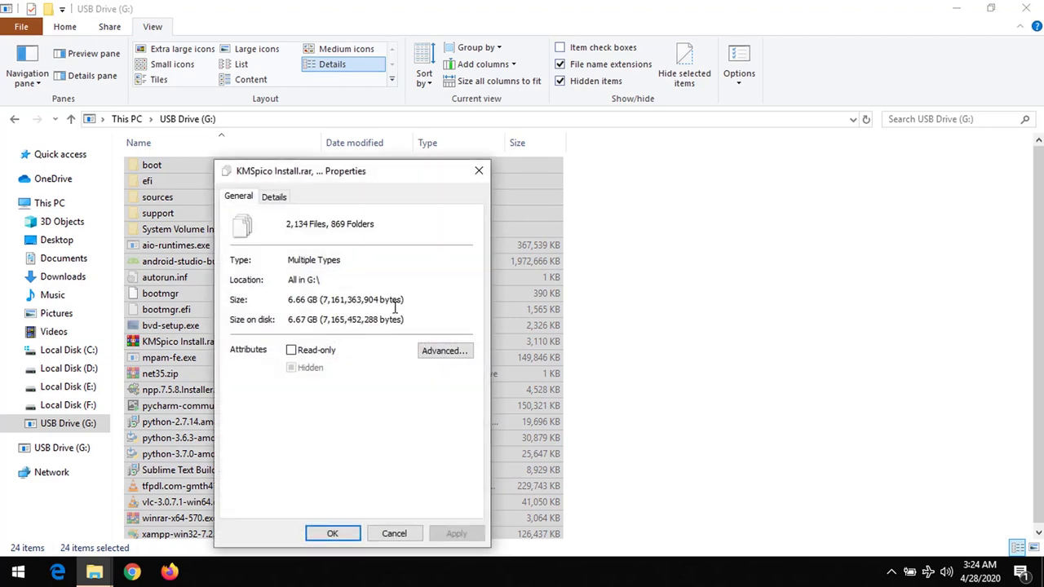
left_click(479, 171)
- Uncheck Hidden in the boot folder's Properties and confirm with OK
left_click(179, 245)
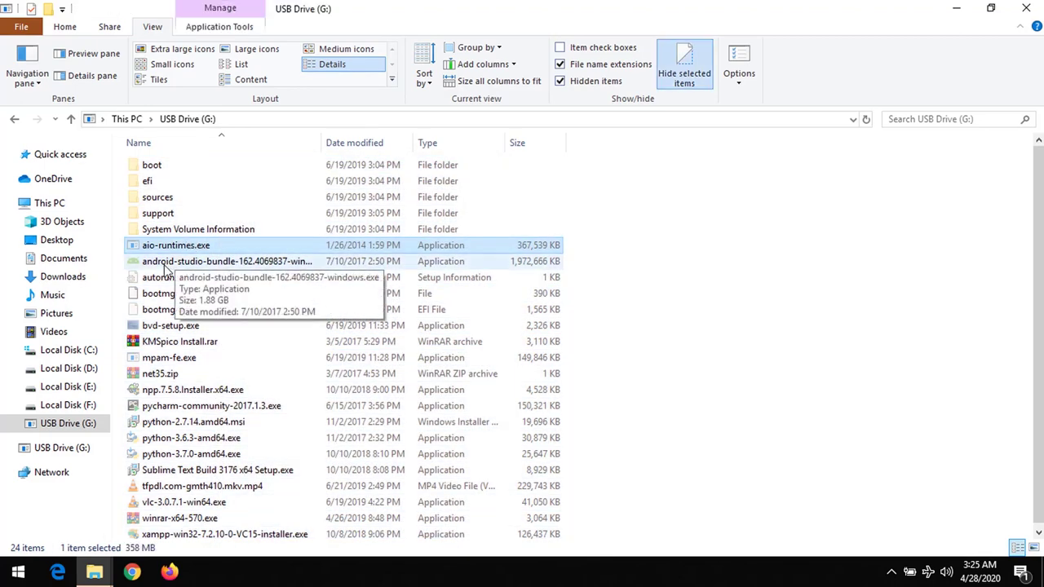
left_click(165, 266)
left_click(153, 167)
right_click(153, 166)
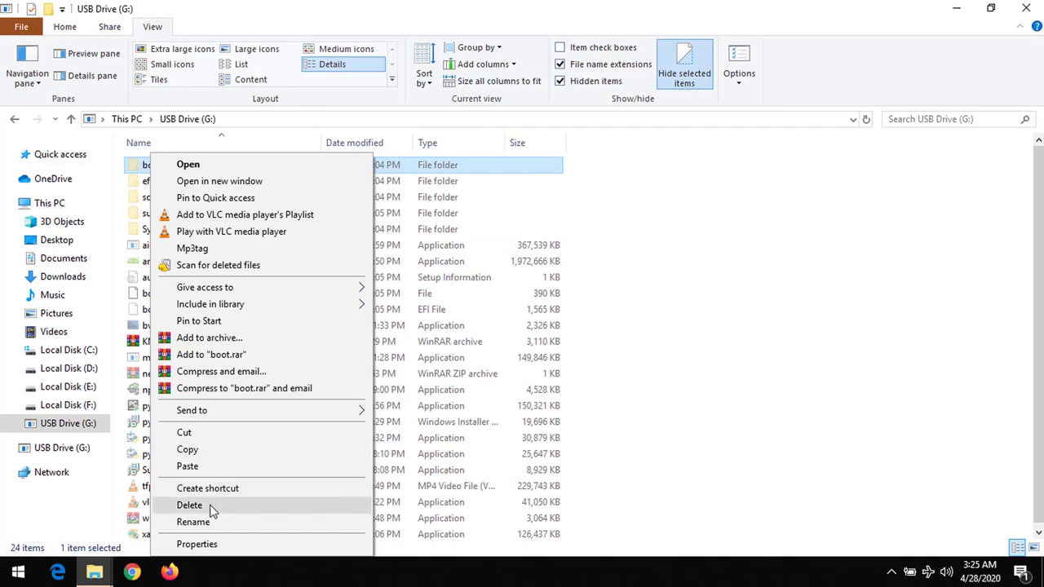
left_click(199, 543)
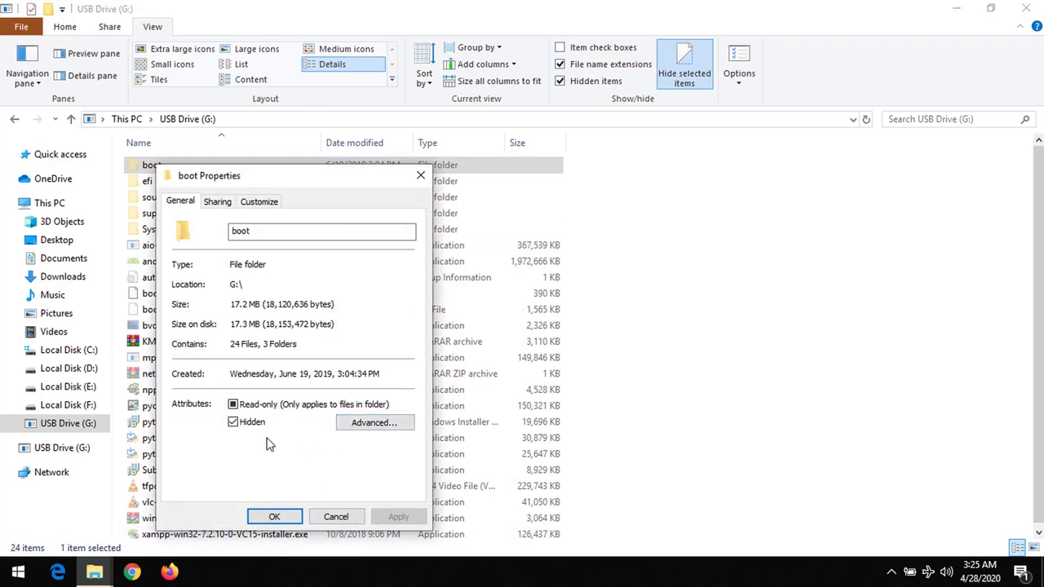
left_click(233, 423)
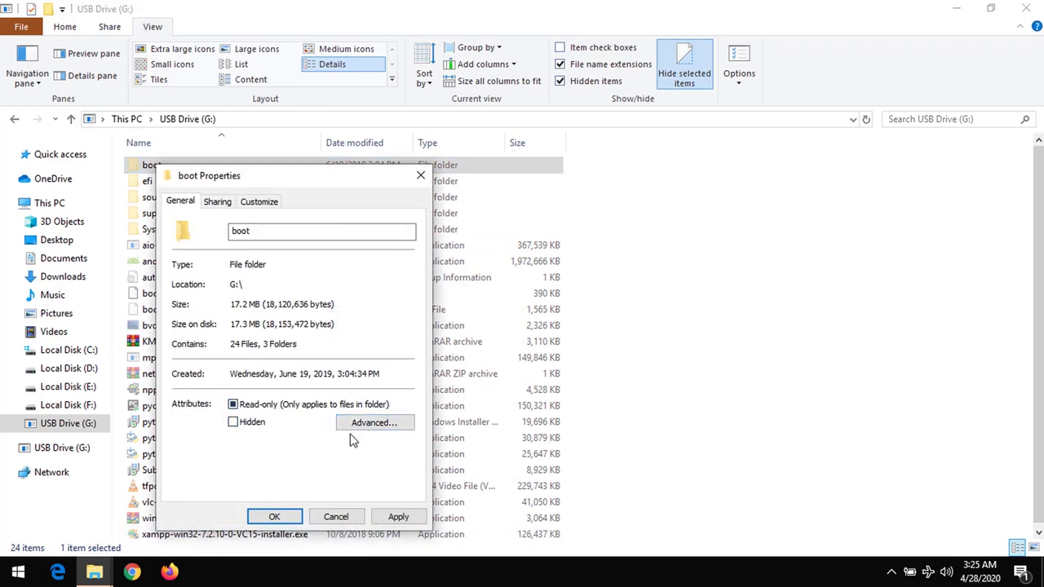
left_click(421, 176)
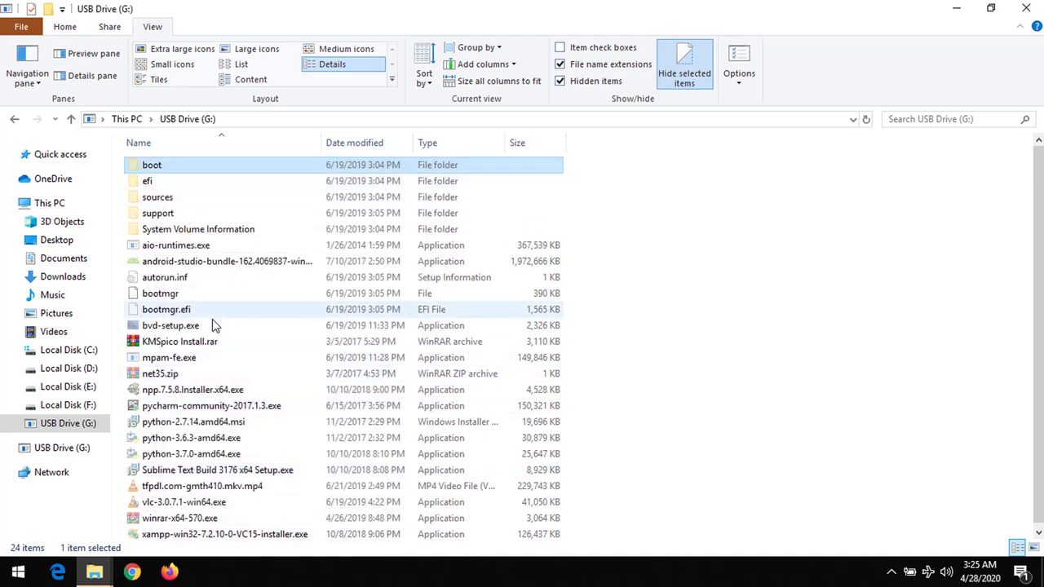
- Check the properties of python-2.7.14.amd64.msi on the USB drive
left_click(178, 423)
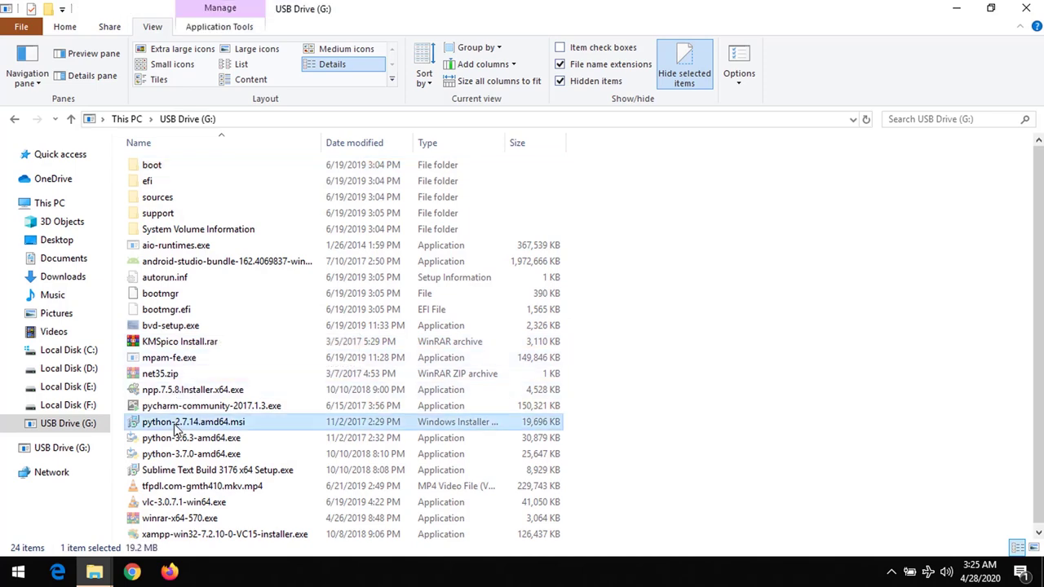
right_click(178, 424)
left_click(196, 412)
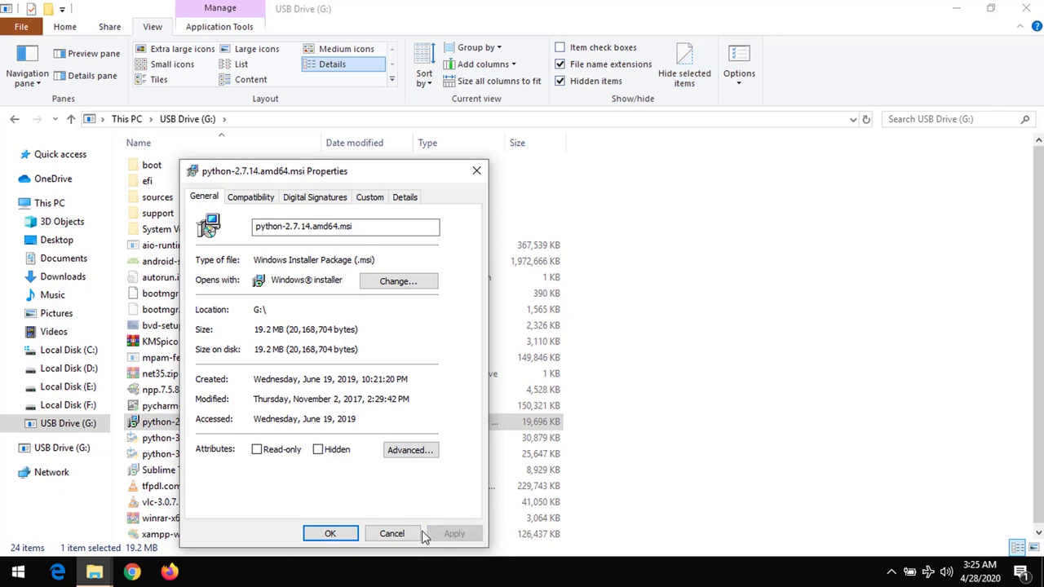
left_click(330, 534)
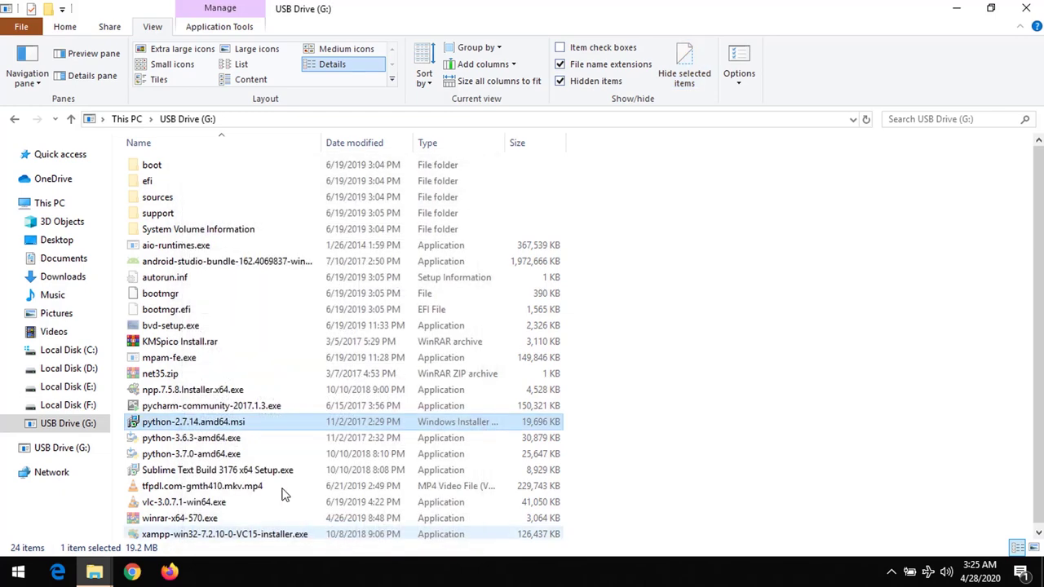
- Copy python-2.7.14.amd64.msi onto the Desktop and return to the USB drive window
right_click(201, 425)
left_click(247, 342)
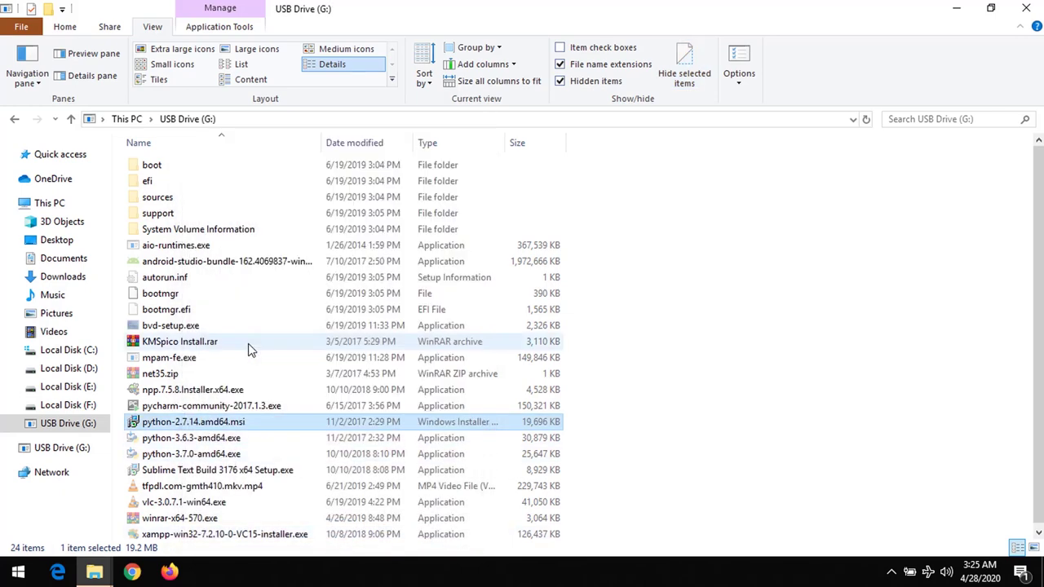
key("super+d")
right_click(249, 349)
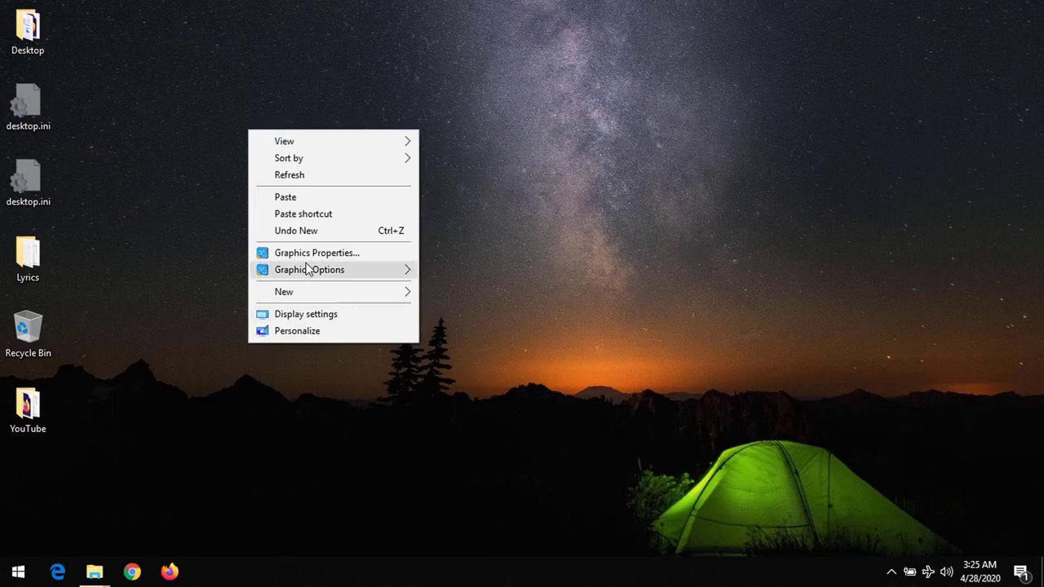
left_click(280, 197)
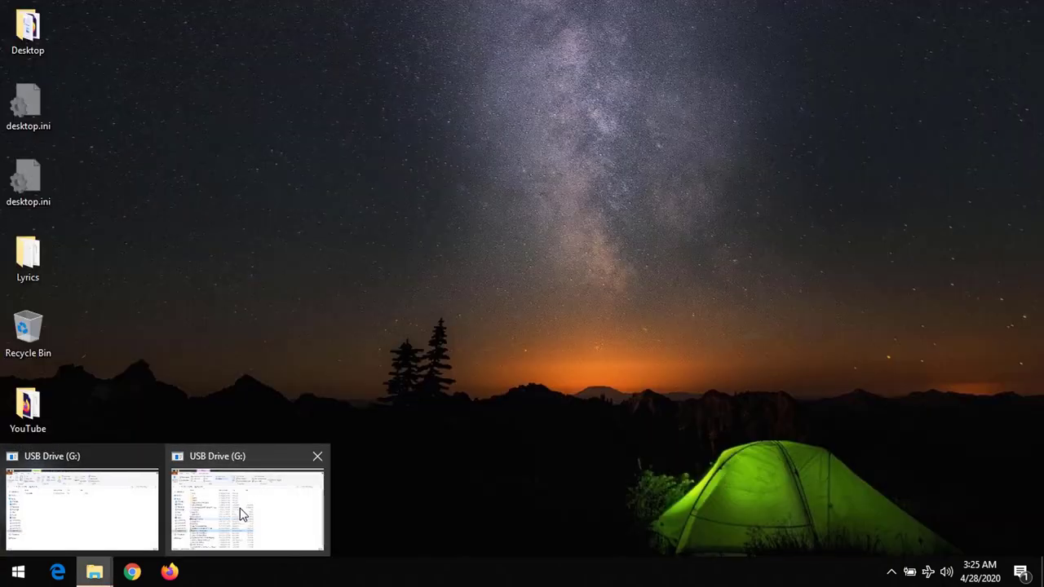
left_click(241, 514)
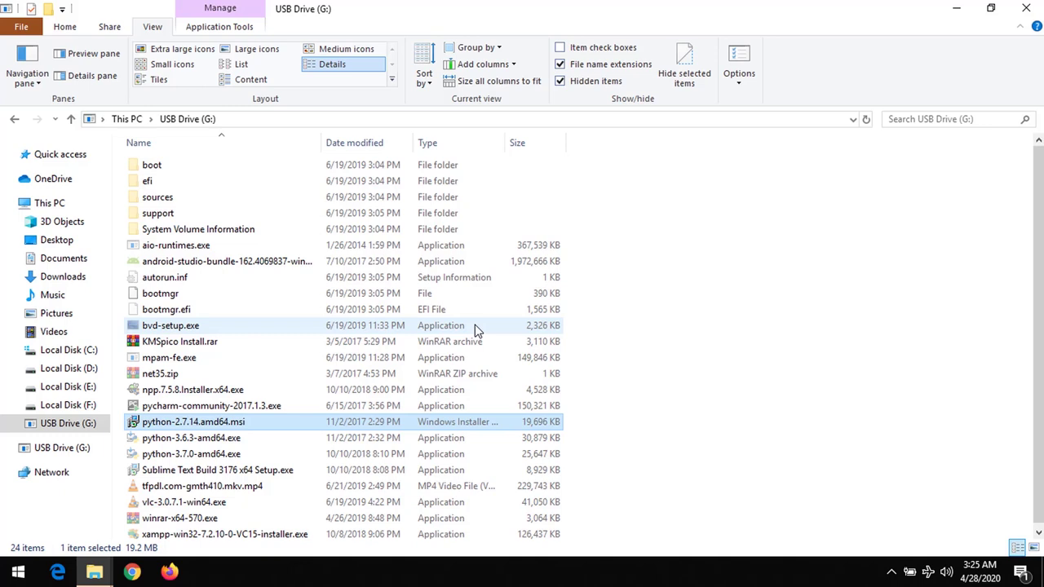
- In Folder Options, hide protected OS files again and choose Don't show hidden files
left_click(738, 59)
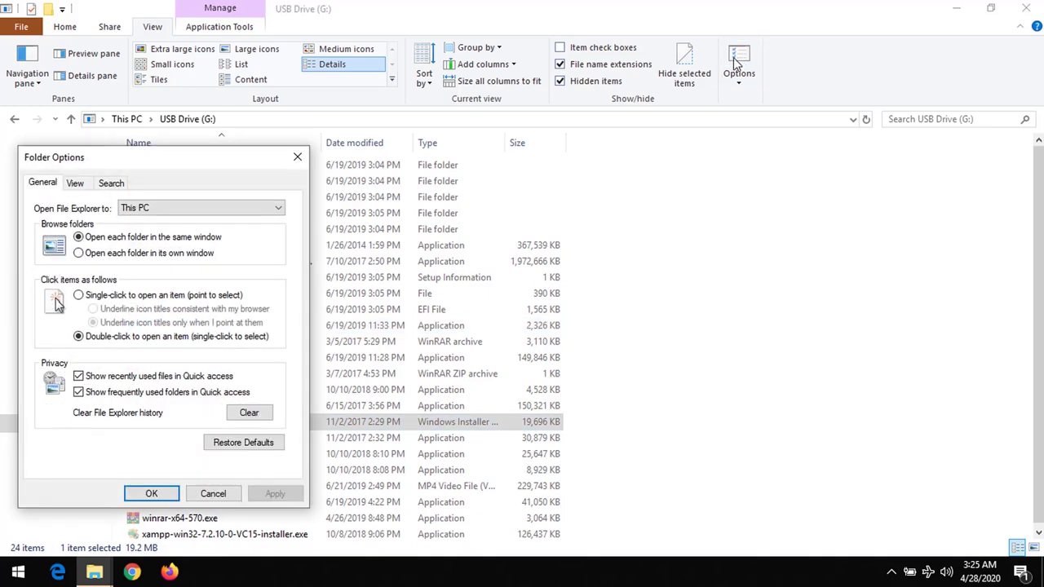
left_click_drag(144, 160, 480, 109)
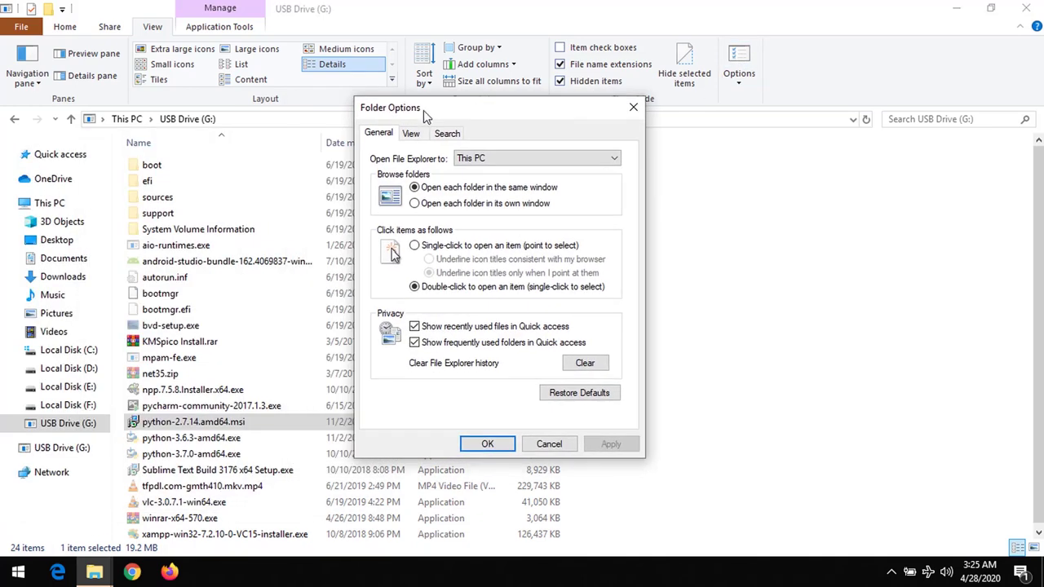
left_click(411, 134)
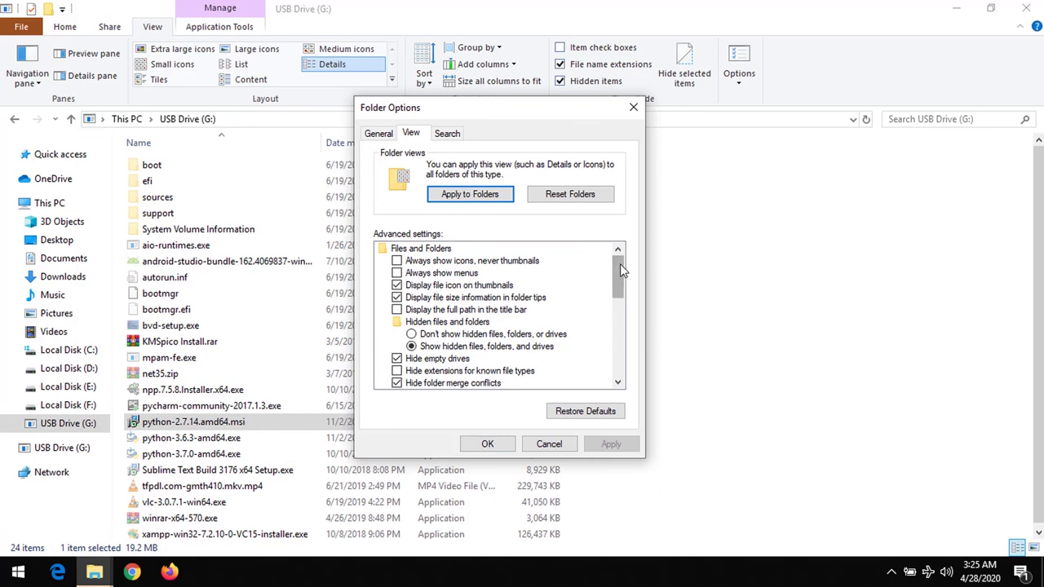
left_click_drag(619, 264, 620, 292)
left_click(396, 298)
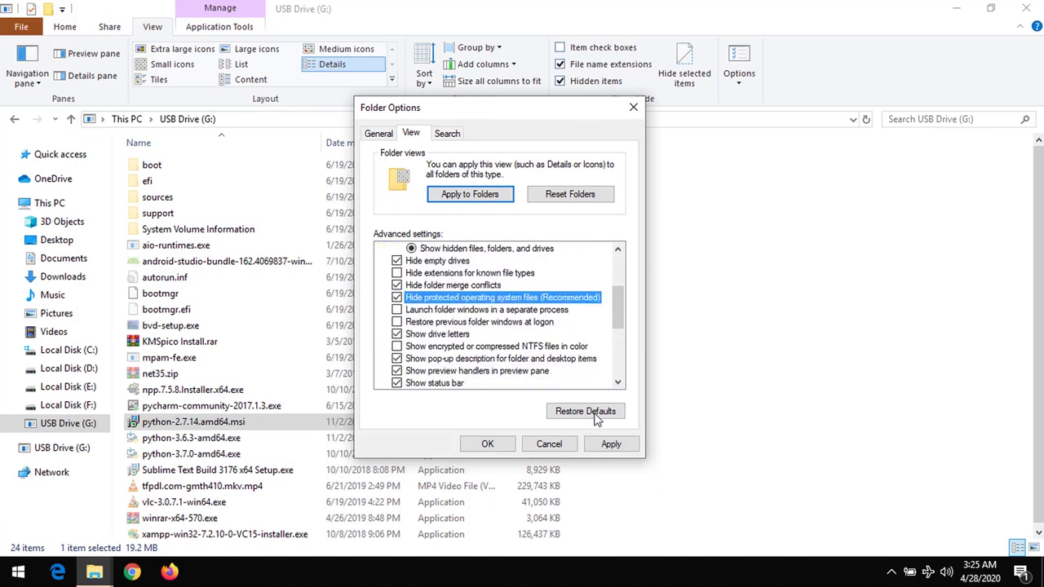
left_click(607, 446)
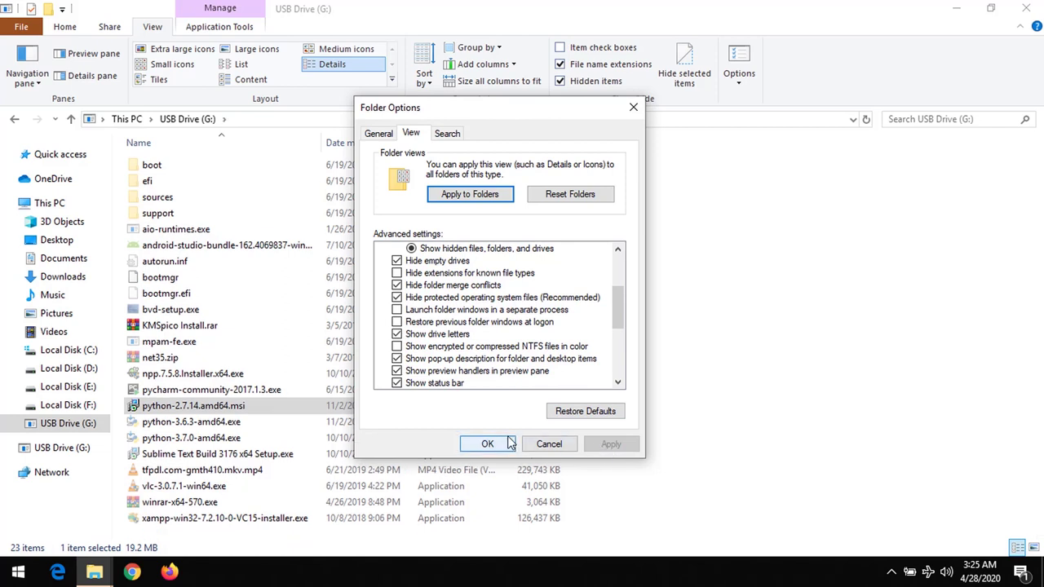
scroll(618, 295, "up", 1)
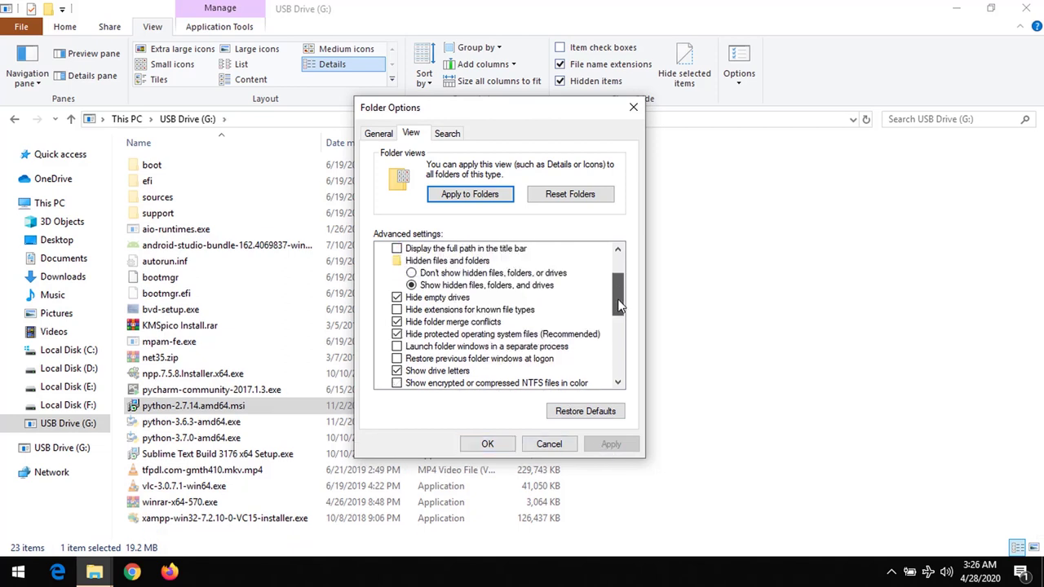
scroll(618, 295, "up", 1)
left_click(412, 310)
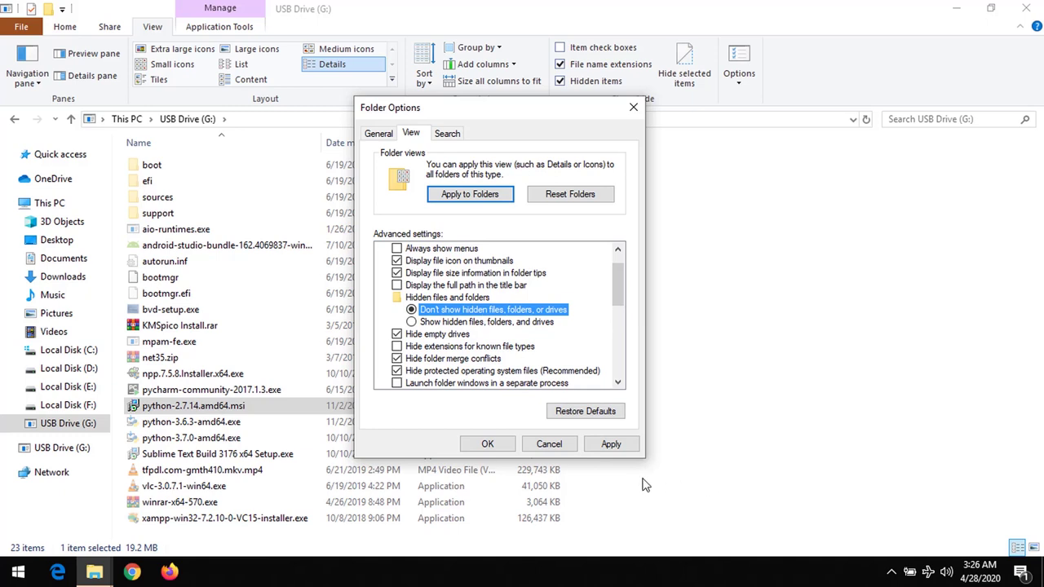
left_click(612, 446)
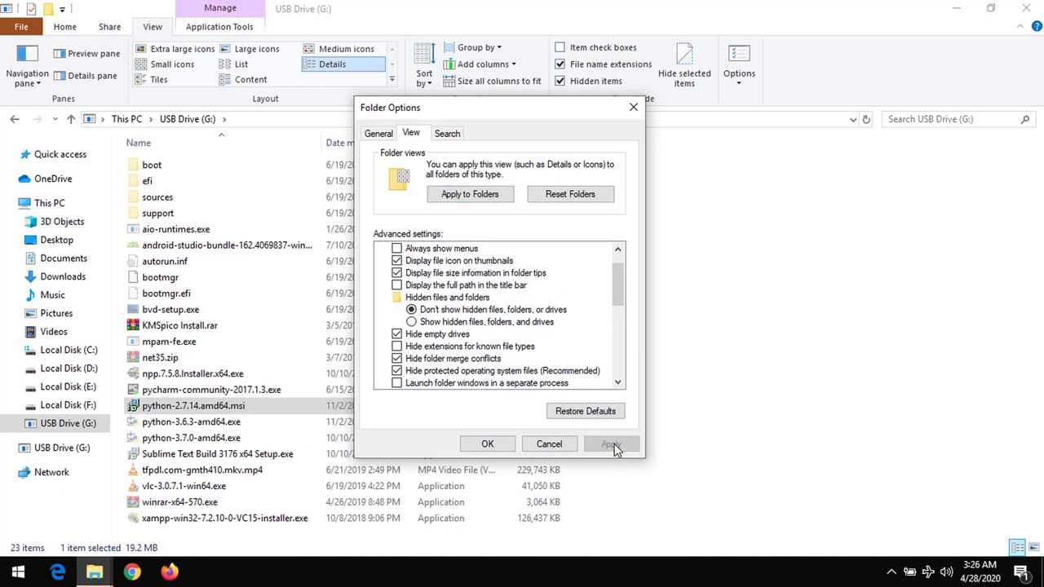
left_click(483, 447)
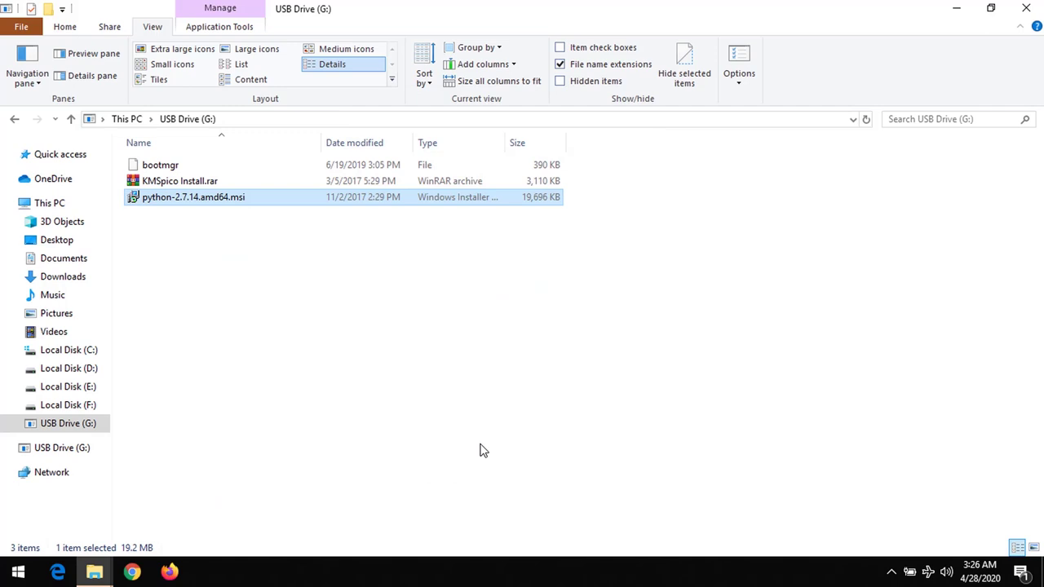